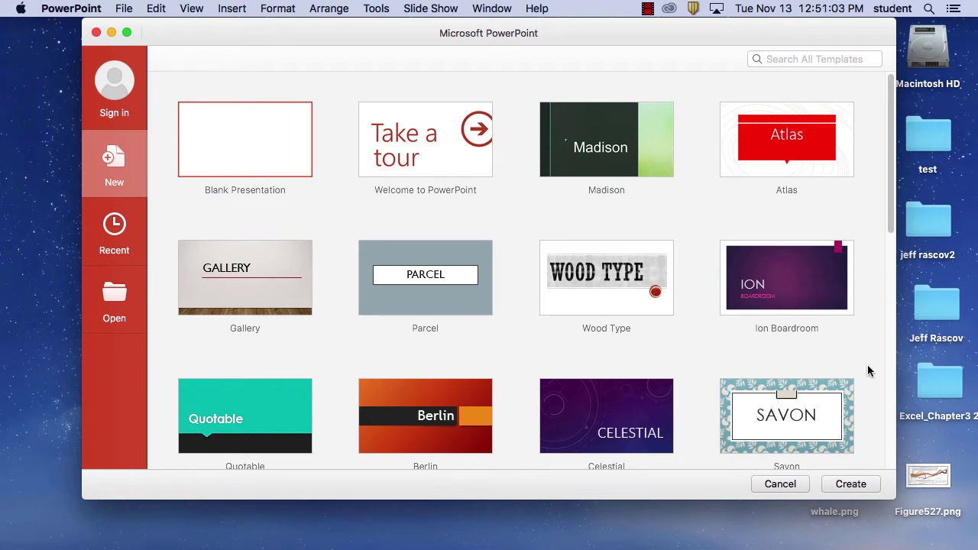
Search the presentation templates for "florida".
click(807, 58)
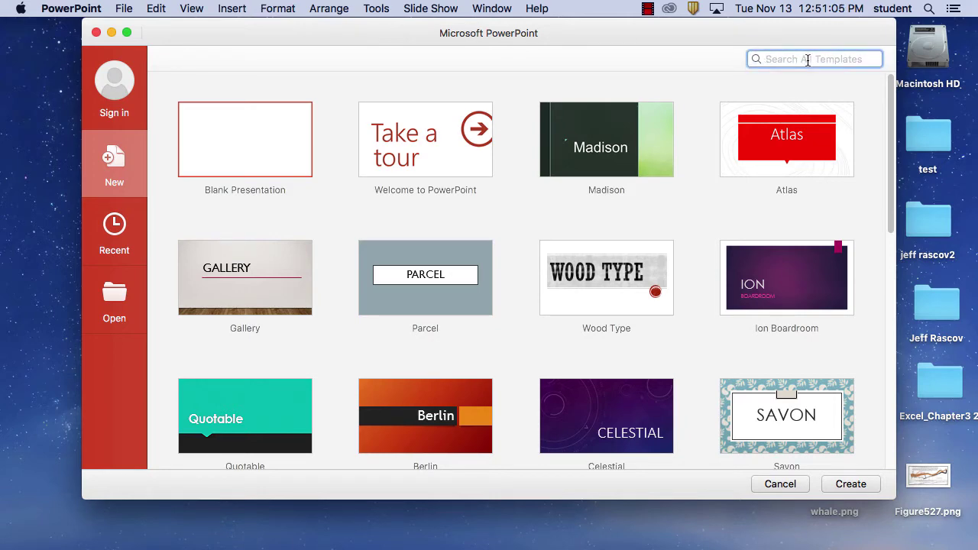
scroll(887, 153, down, 1)
drag(887, 153, 899, 71)
text(florida)
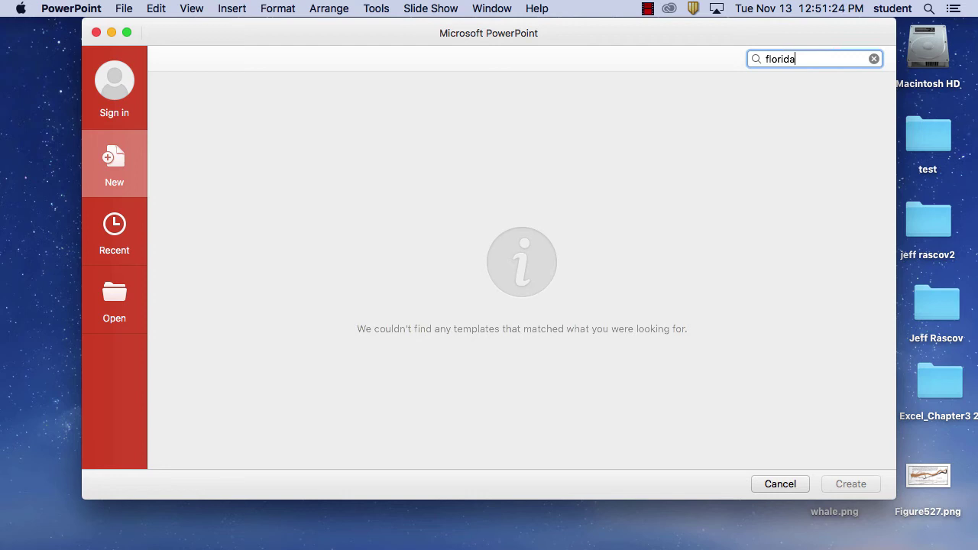
Search the templates for "travel" and look over several of the offered designs, including the travel, seashore, seasonal and ocean ones.
key(super+a)
text(travel)
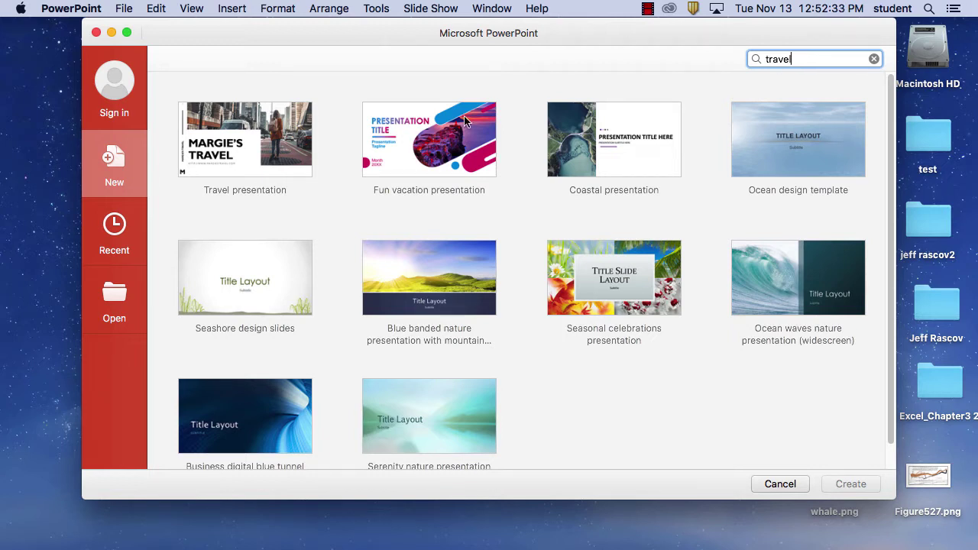
click(261, 152)
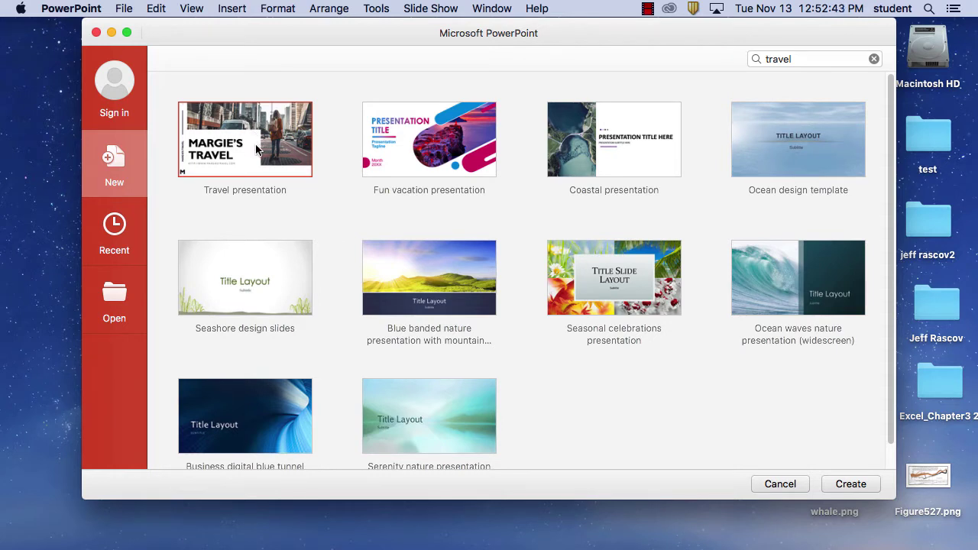
click(260, 424)
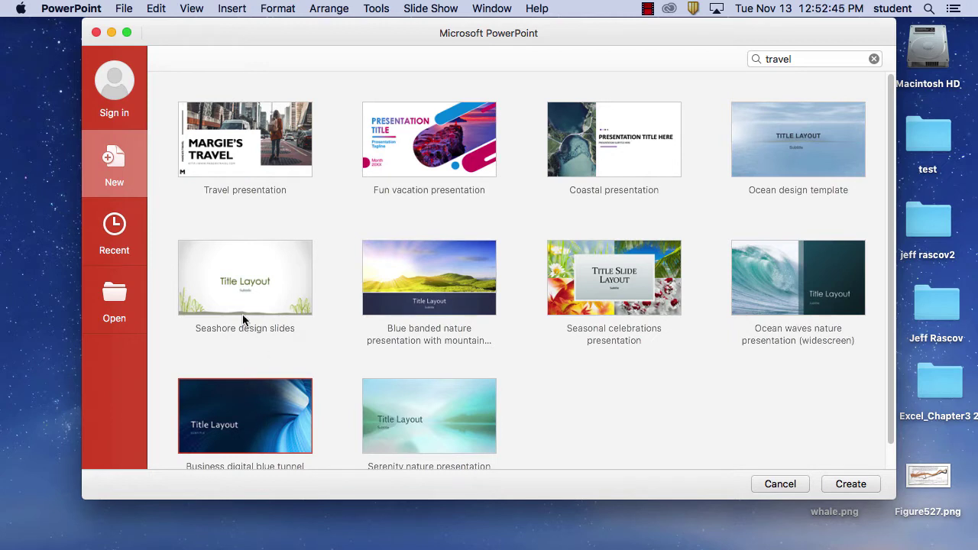
click(448, 278)
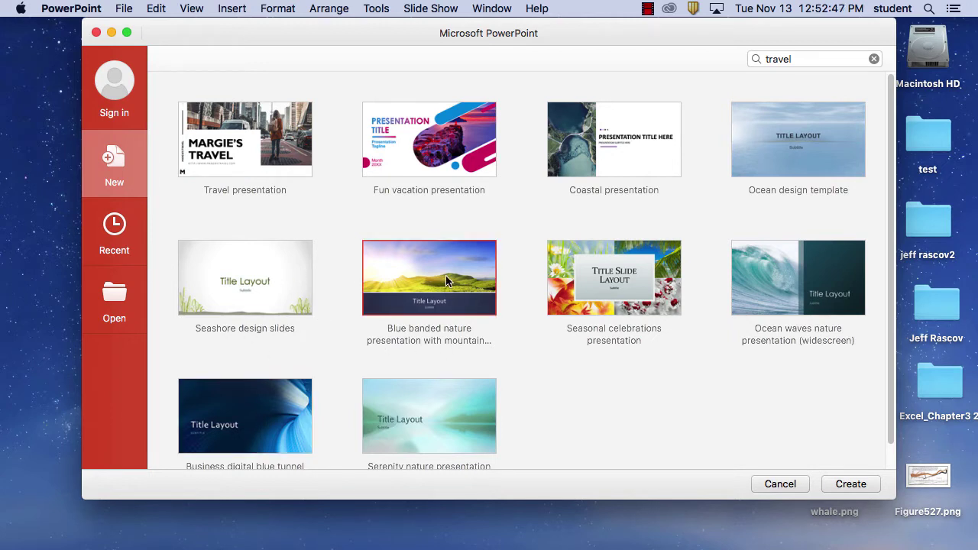
click(251, 301)
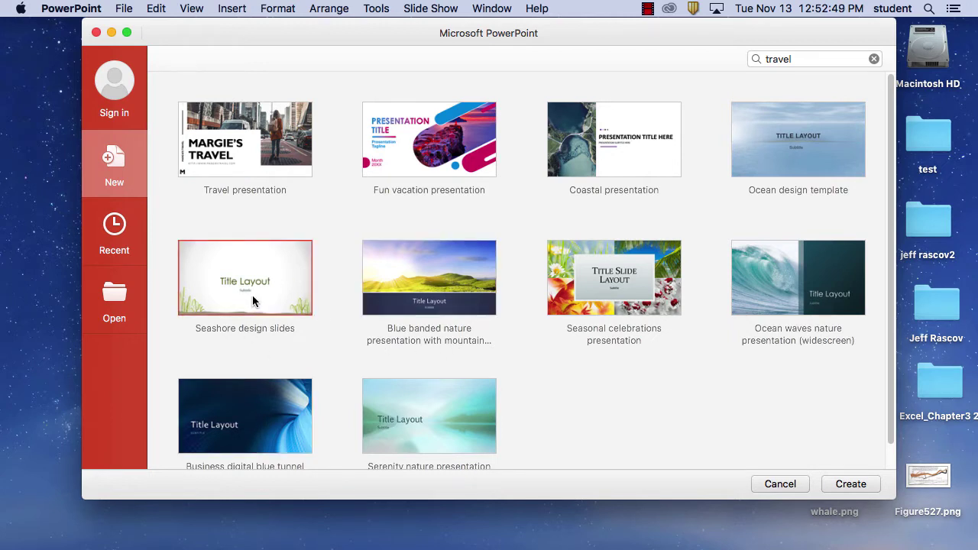
click(668, 283)
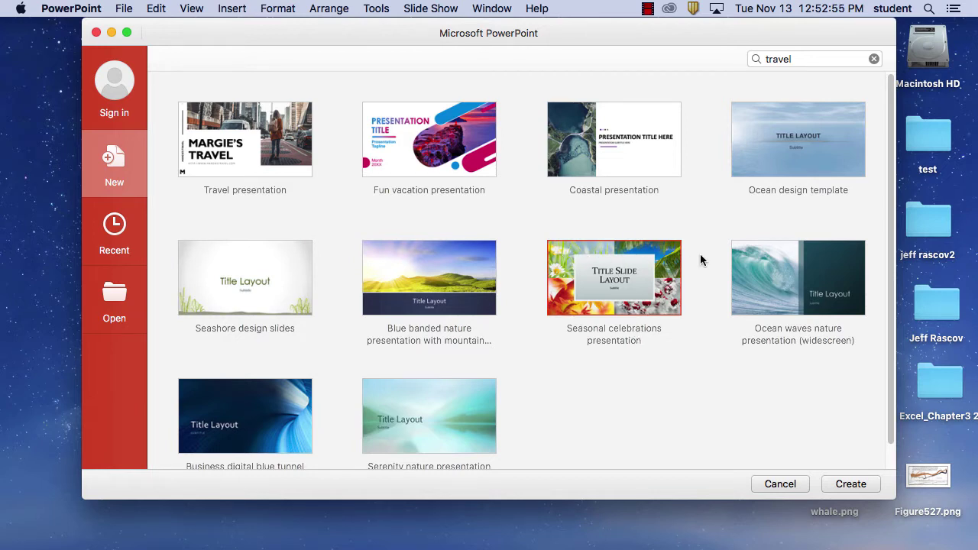
click(782, 157)
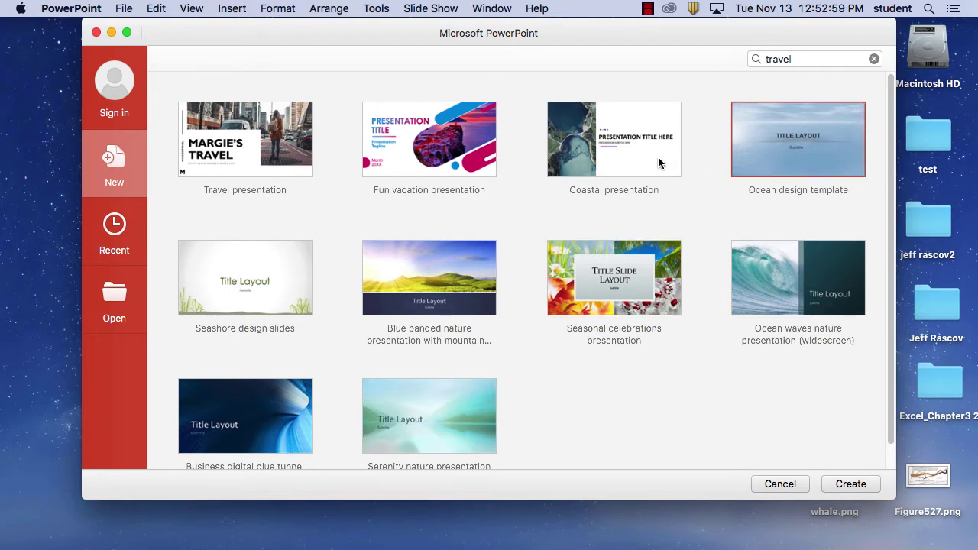
Compare the Coastal and Fun vacation templates and create a new presentation from the Coastal presentation template.
click(658, 161)
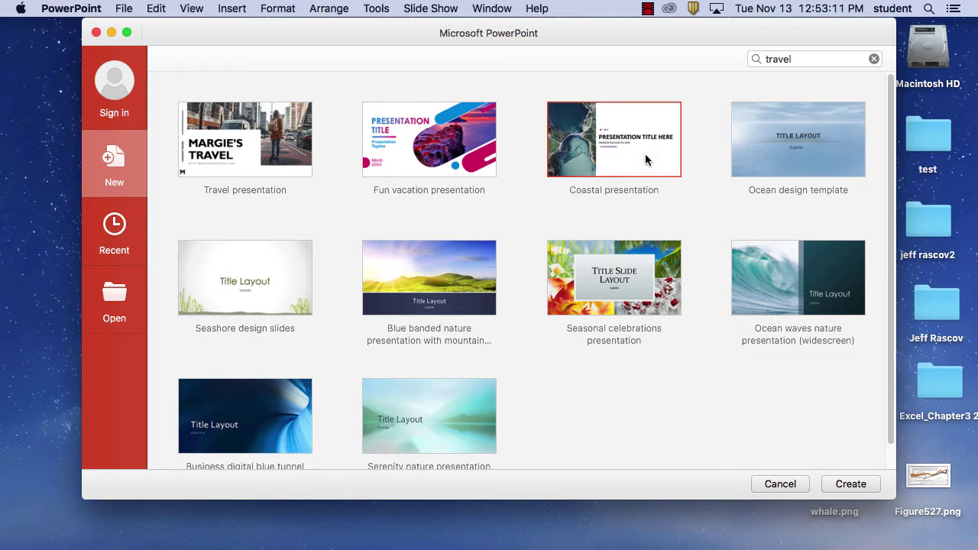
click(439, 165)
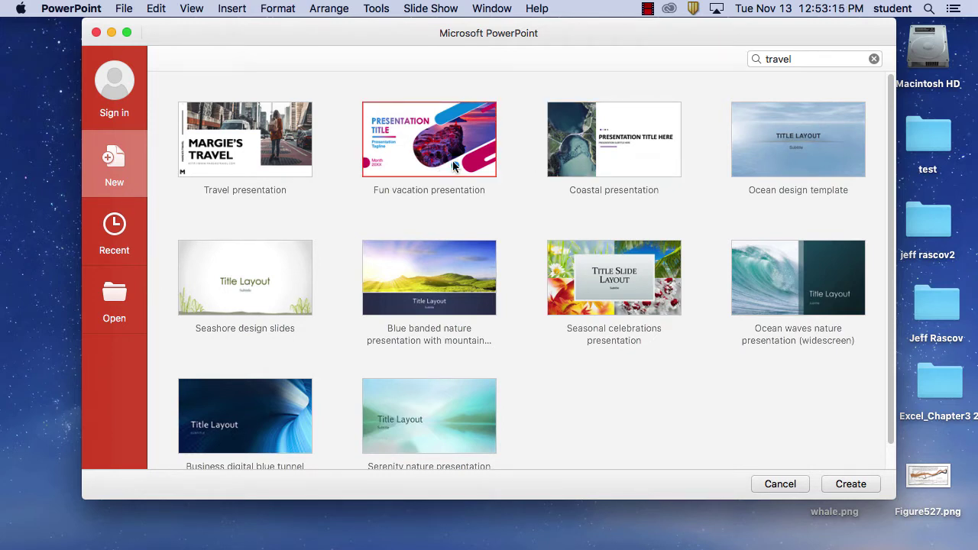
click(617, 148)
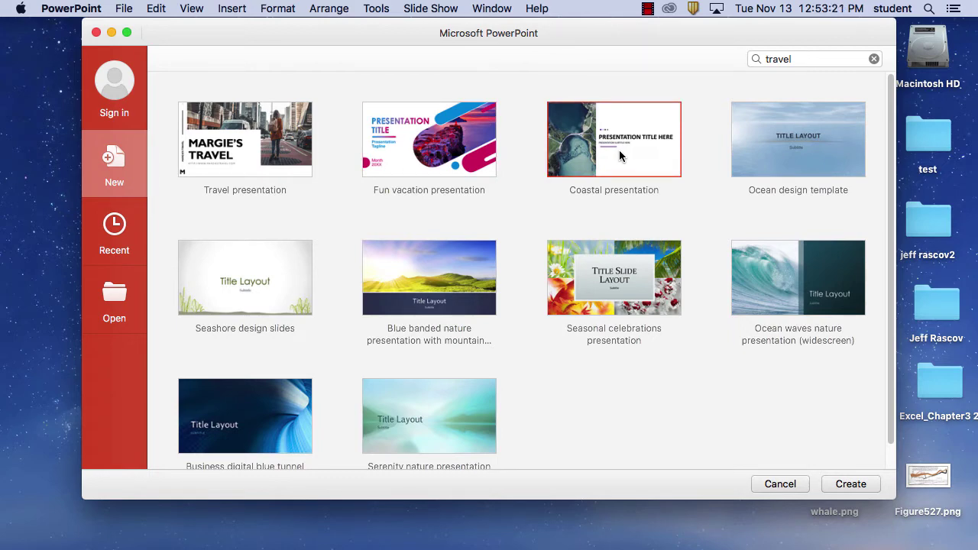
double_click(618, 150)
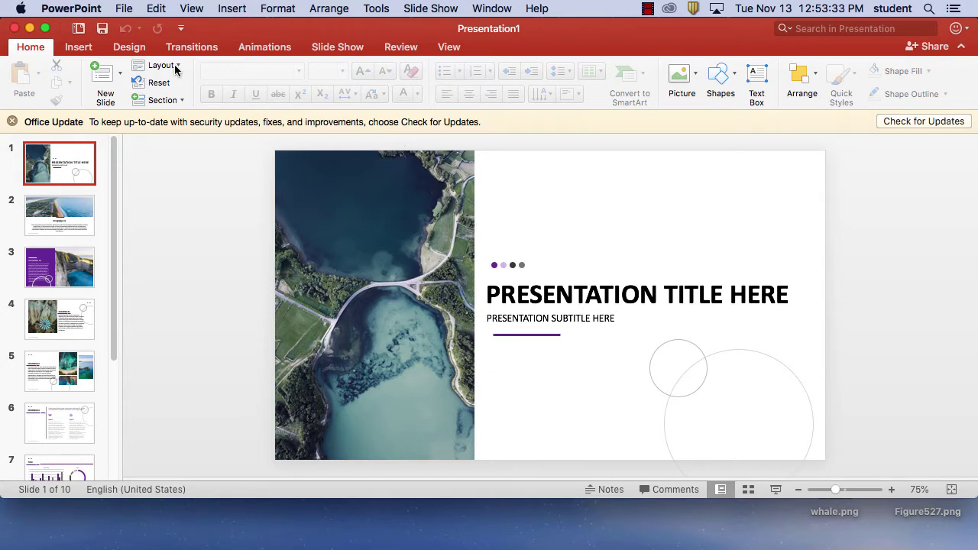
Save the presentation to the Desktop under a file name made of the author's first name followed by "_florida_presentation".
click(127, 8)
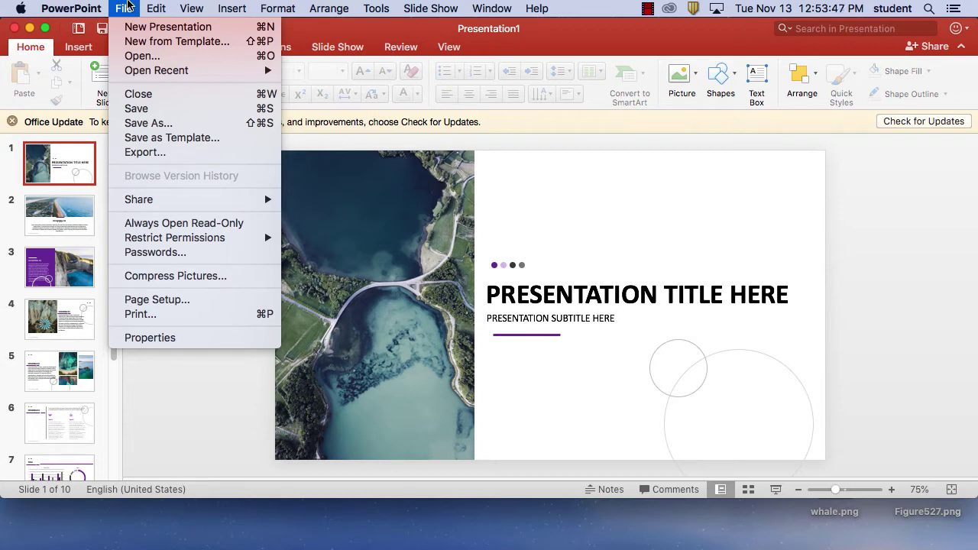
click(164, 123)
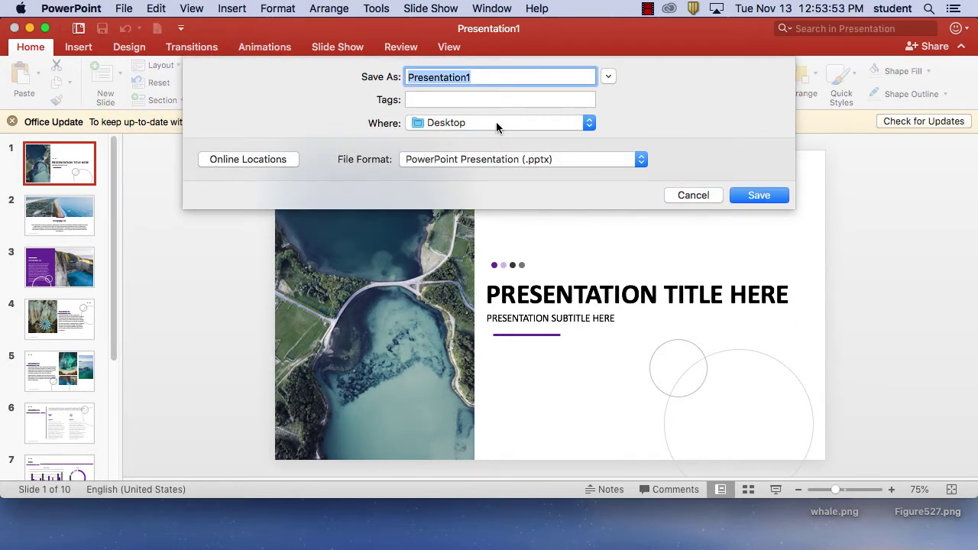
text(jeff)
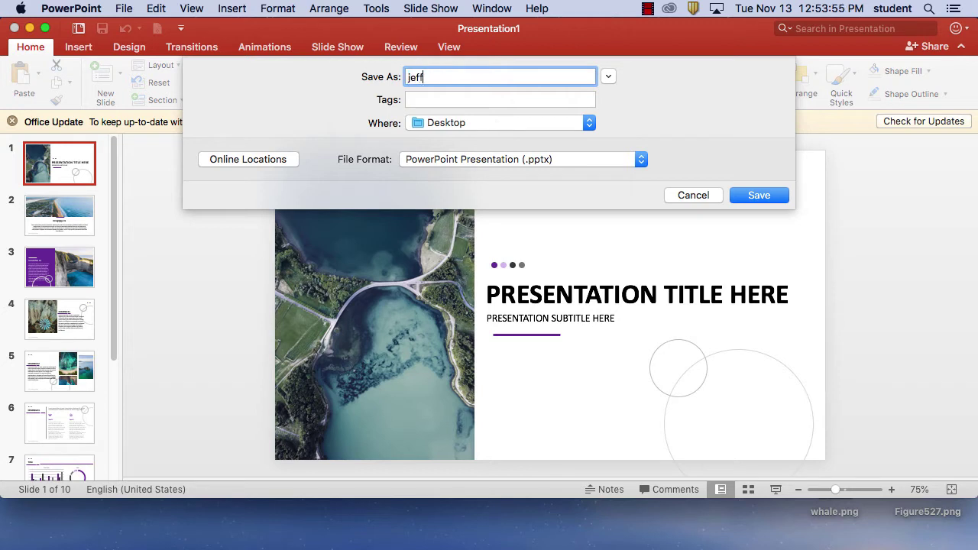
text(_florida)
text(_presentation)
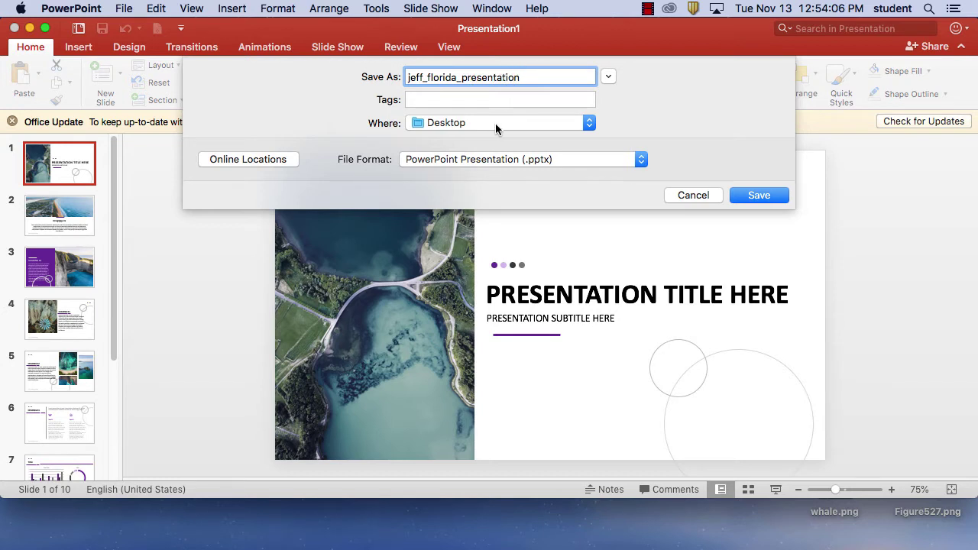
click(775, 197)
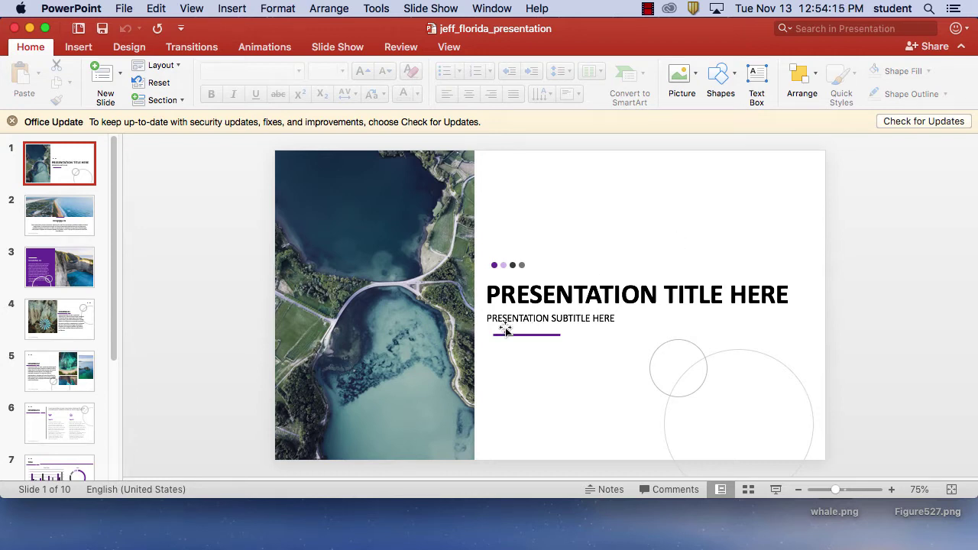
Look through slides 2 to 10 of the template and check the editing instructions link on slide 10.
click(66, 216)
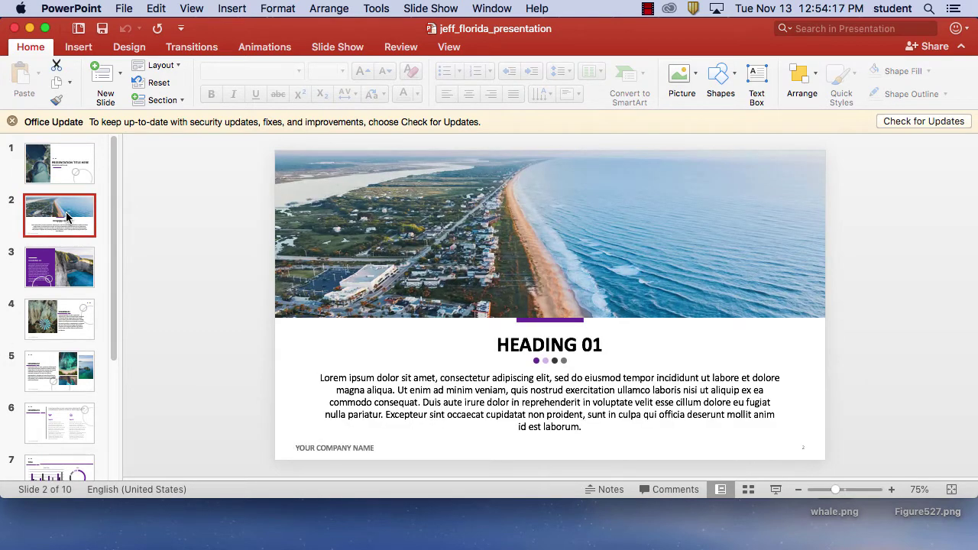
click(68, 264)
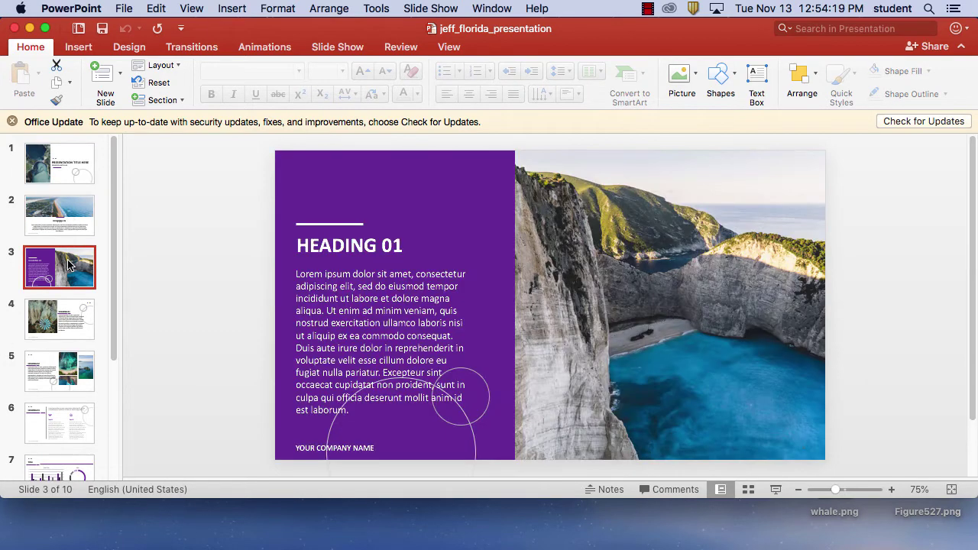
click(71, 327)
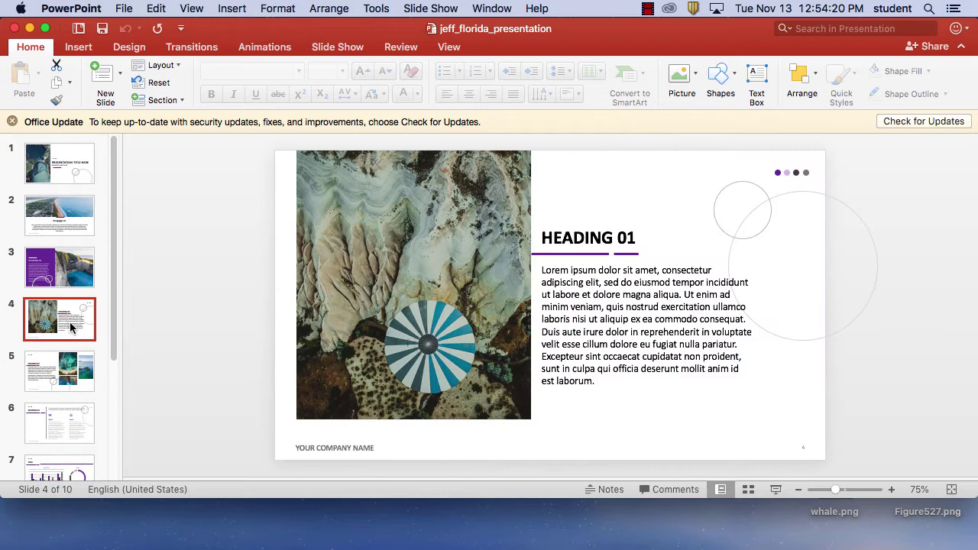
click(80, 374)
scroll(80, 375, down, 3)
click(62, 281)
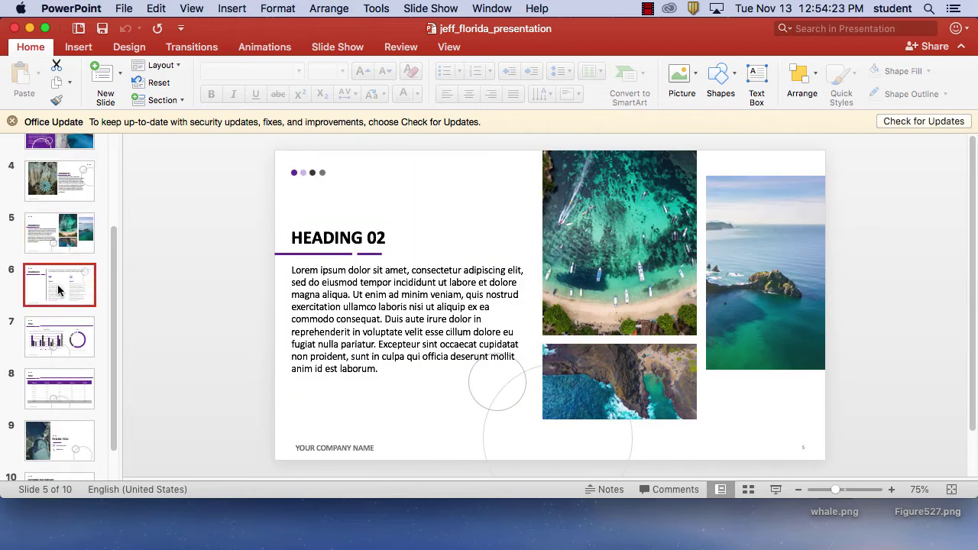
click(66, 339)
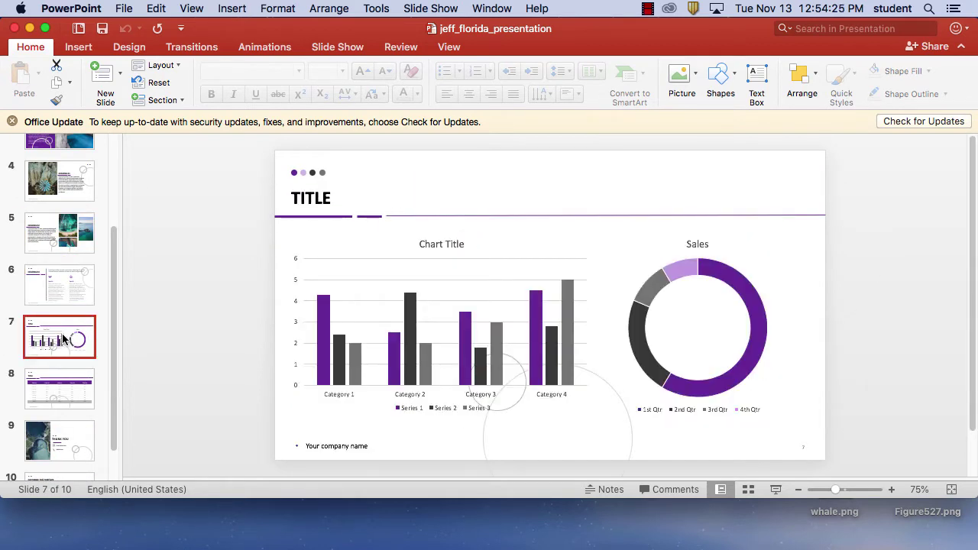
click(65, 378)
scroll(93, 416, down, 1)
click(73, 407)
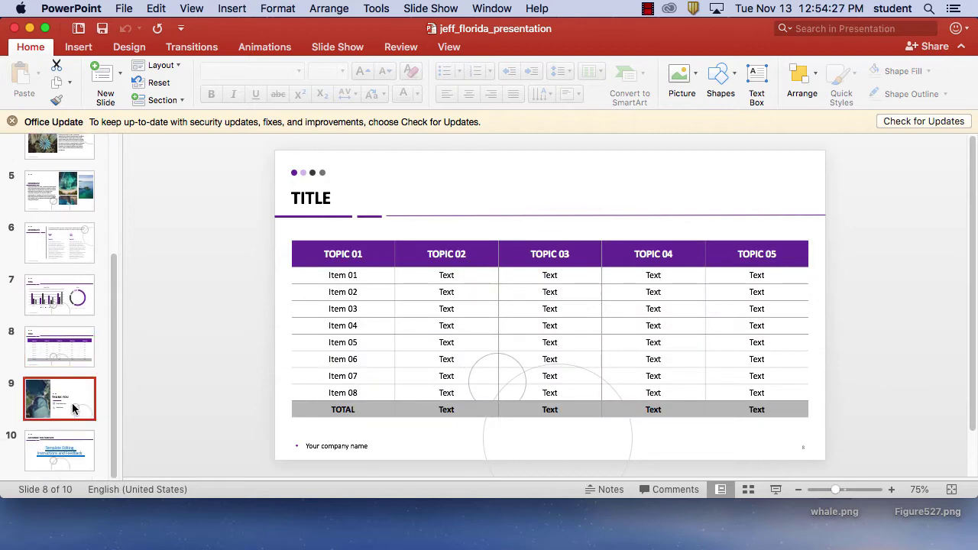
click(76, 442)
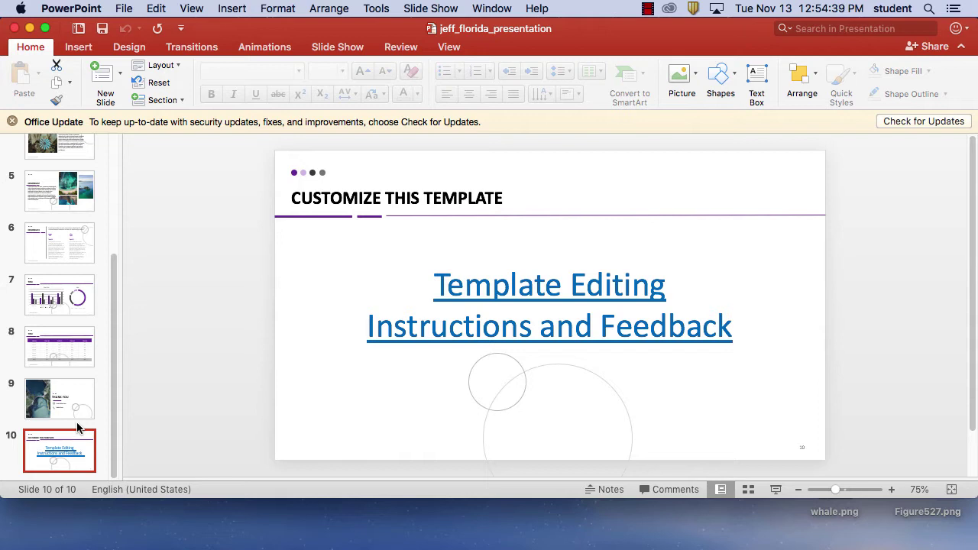
click(547, 288)
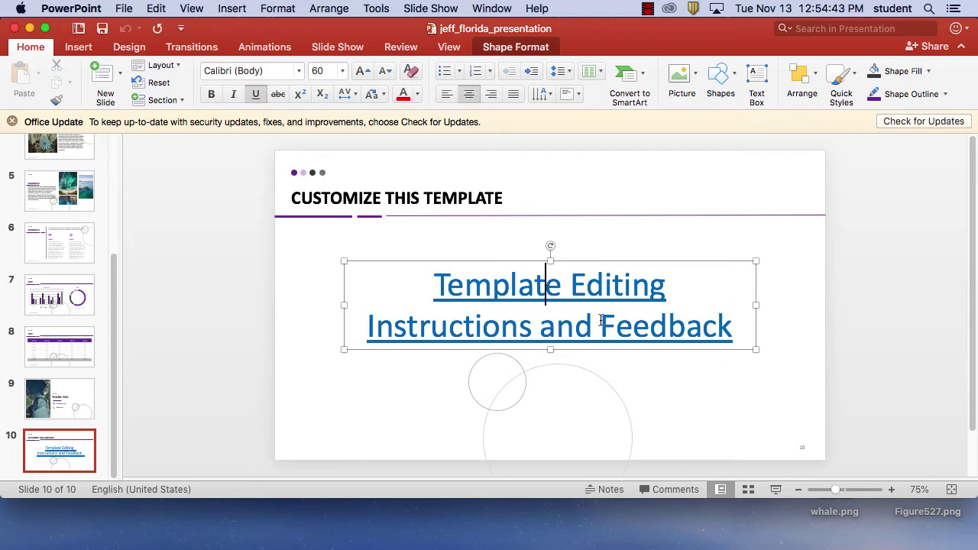
click(587, 222)
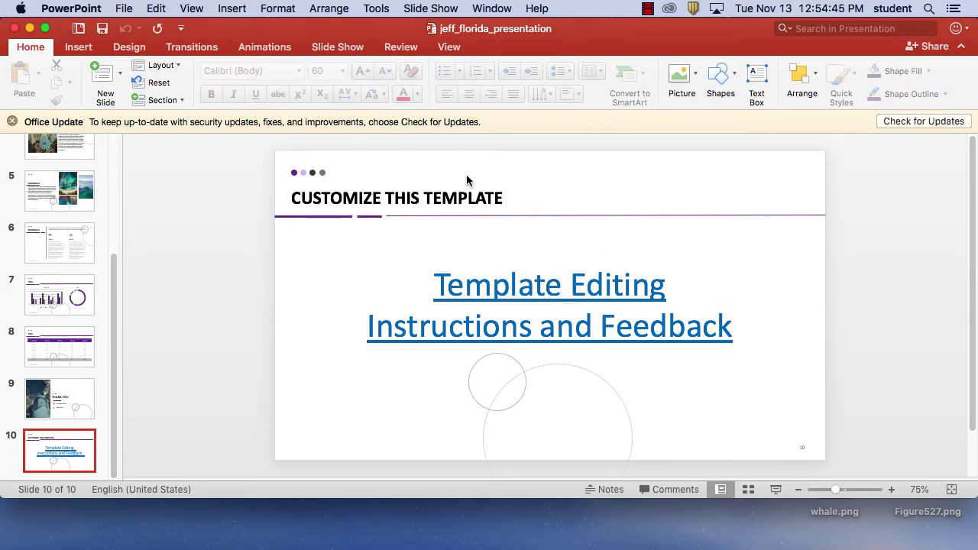
Play the slide show from the start through slide 10 and follow its "Template Editing Instructions and Feedback" link.
click(457, 8)
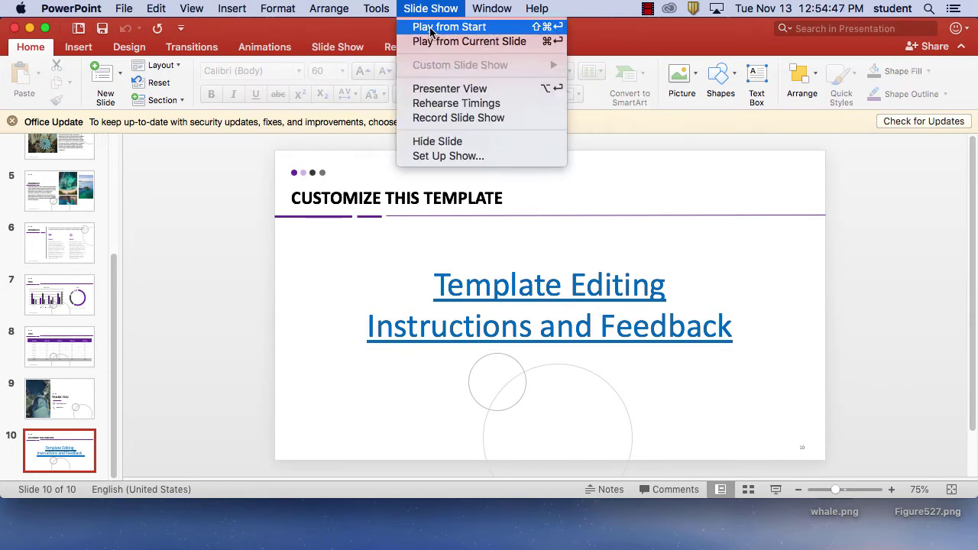
click(431, 31)
key(Right)
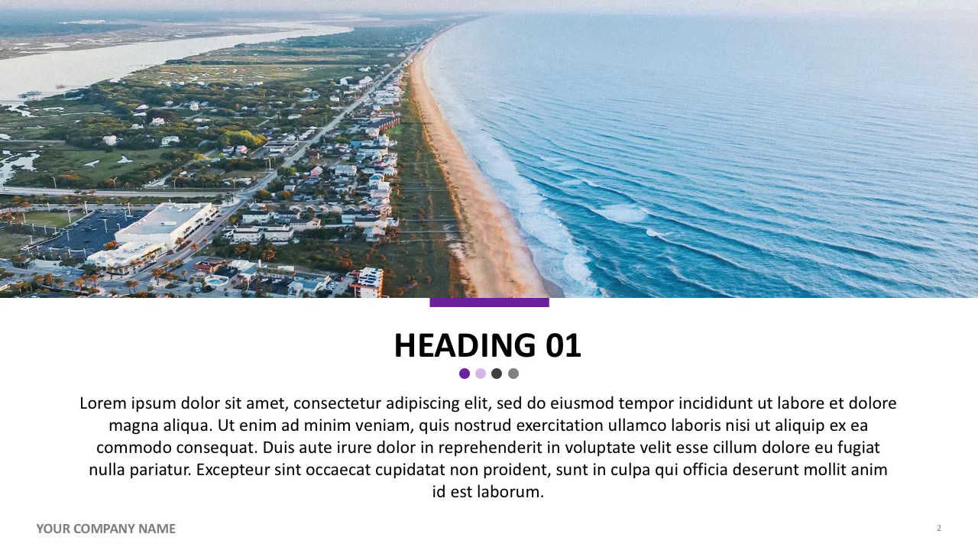
key(Right)
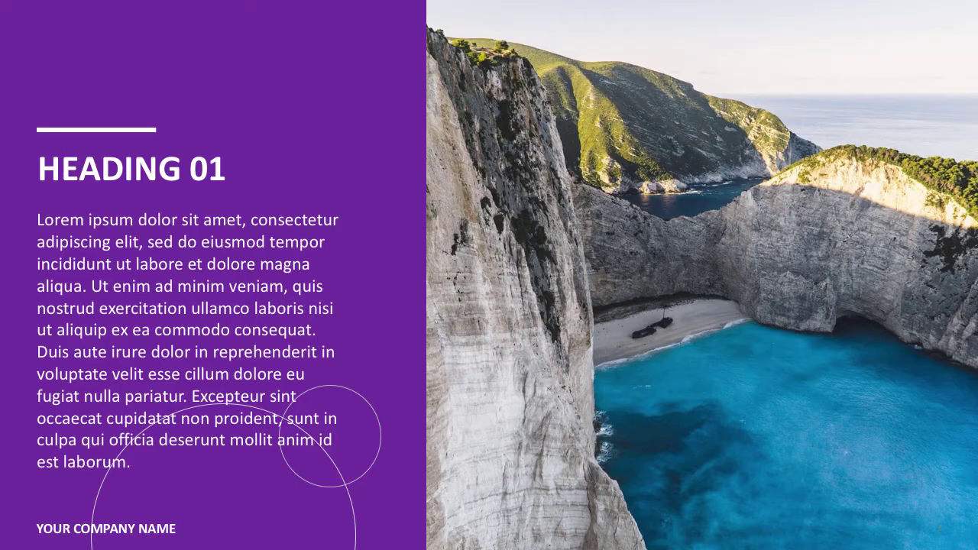
key(Right)
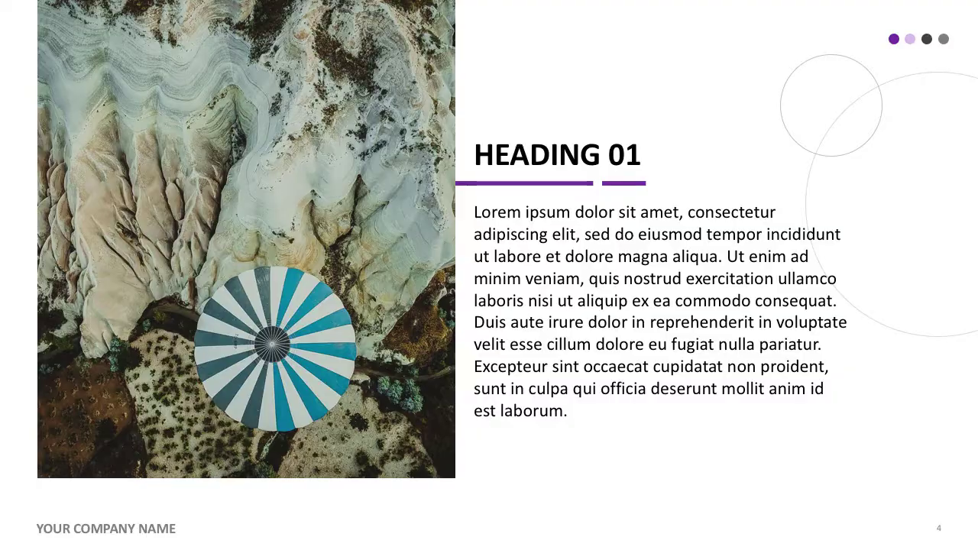
key(Right)
key(Right)
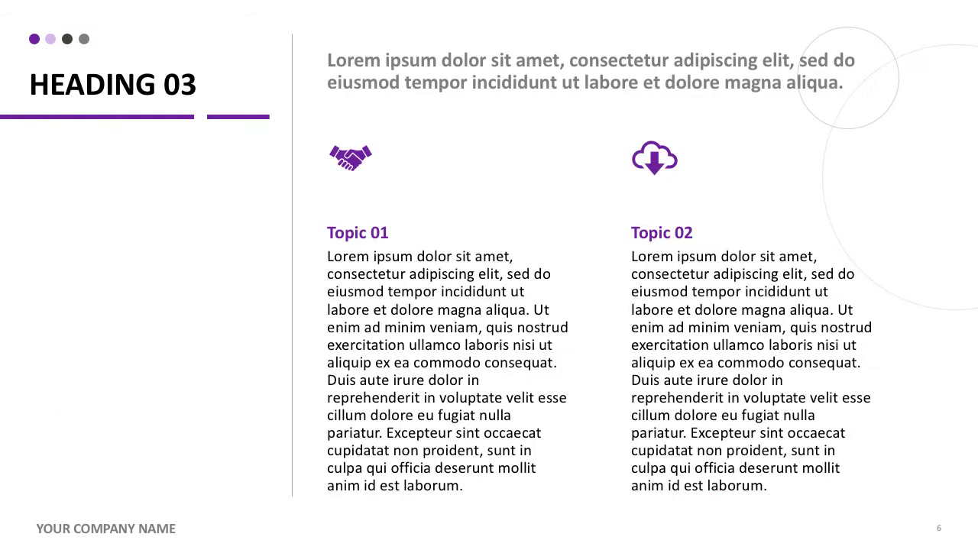
key(Right)
key(Right)
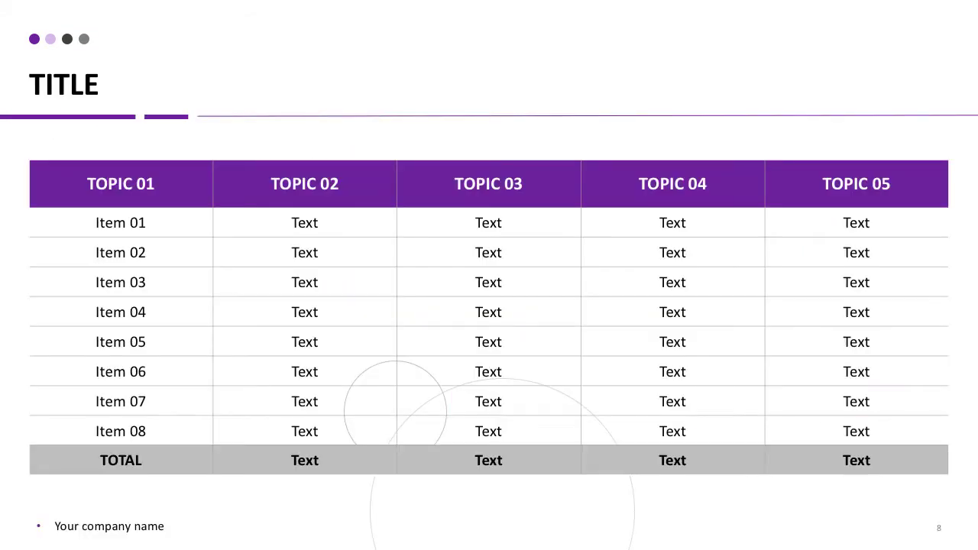
key(Right)
key(Right)
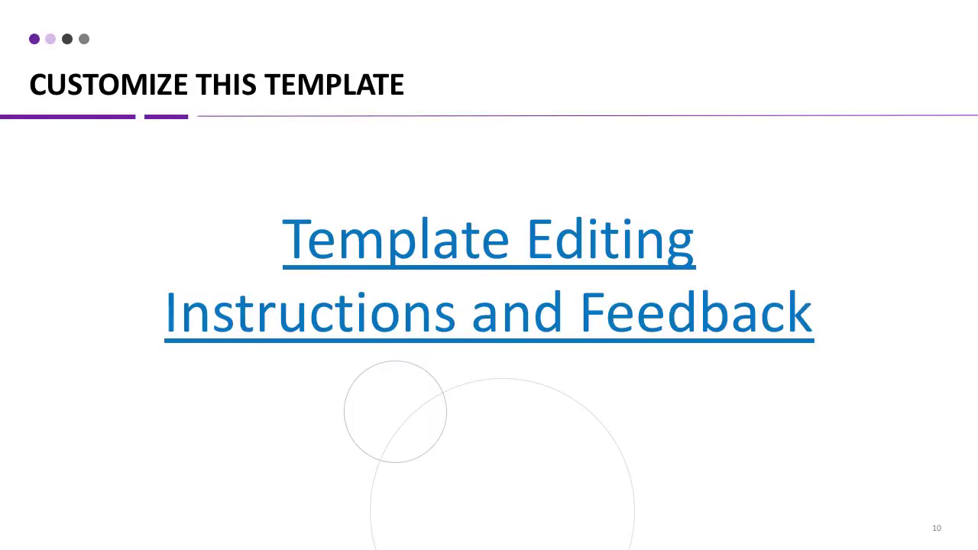
click(454, 243)
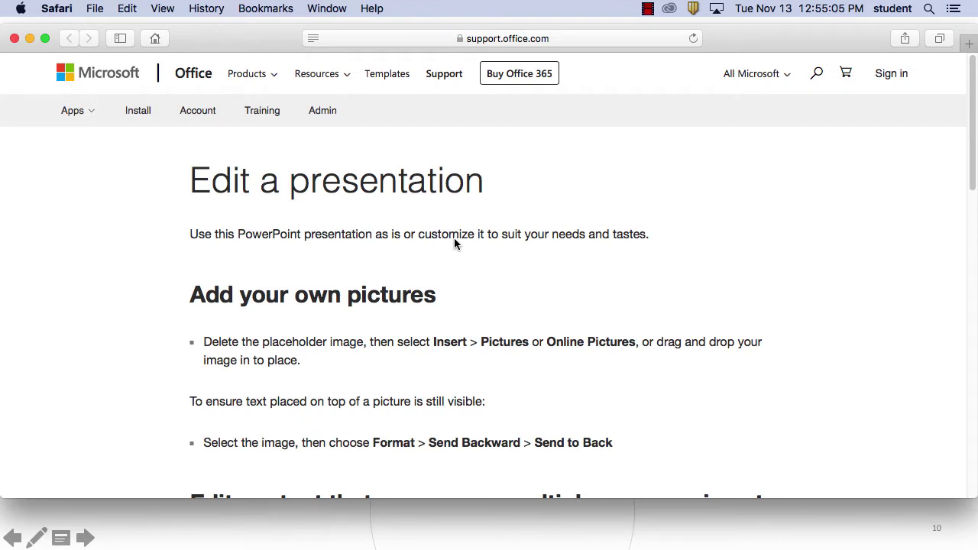
Read the "Edit a presentation" support page on adding pictures, editing the slide master and picking colors or fonts, and close it.
scroll(528, 313, down, 2)
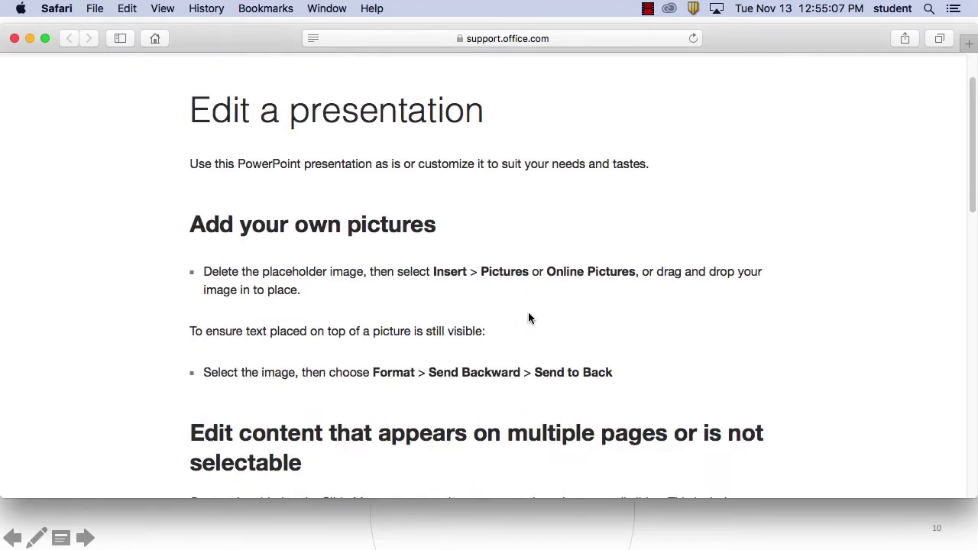
scroll(576, 278, down, 2)
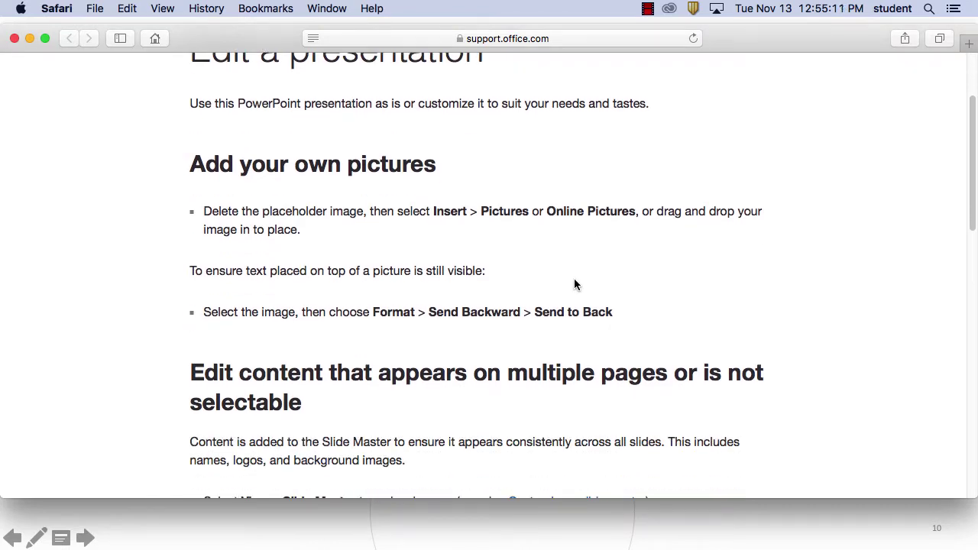
scroll(575, 284, down, 2)
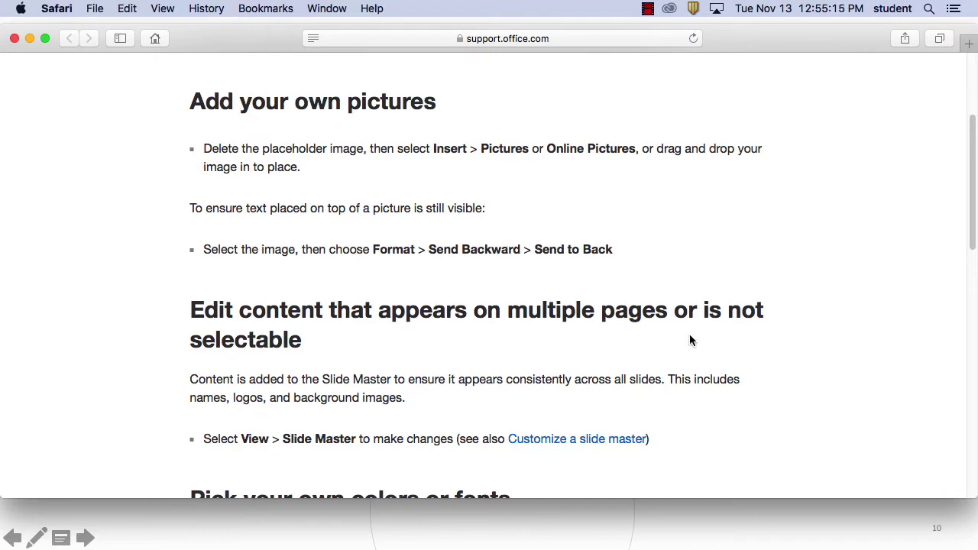
scroll(688, 342, down, 1)
scroll(686, 346, down, 5)
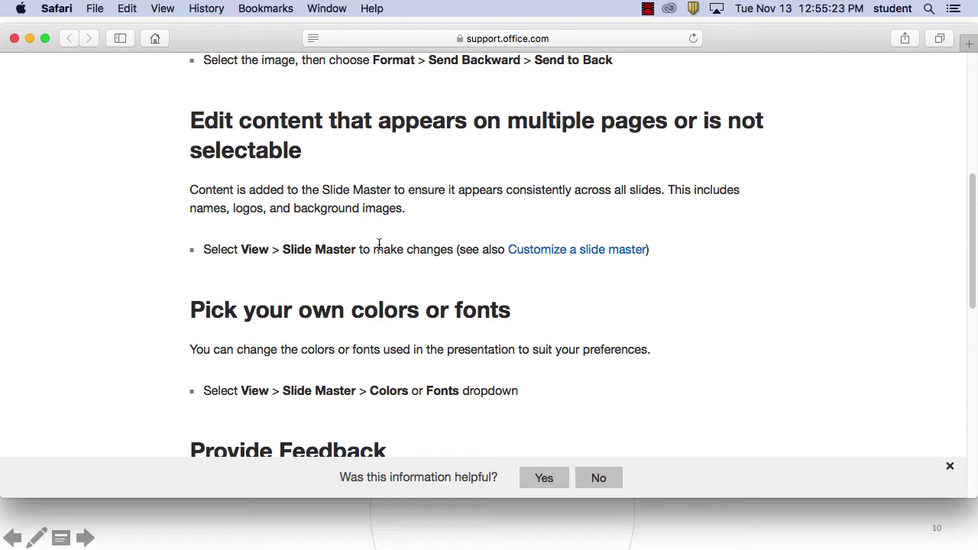
scroll(541, 343, down, 2)
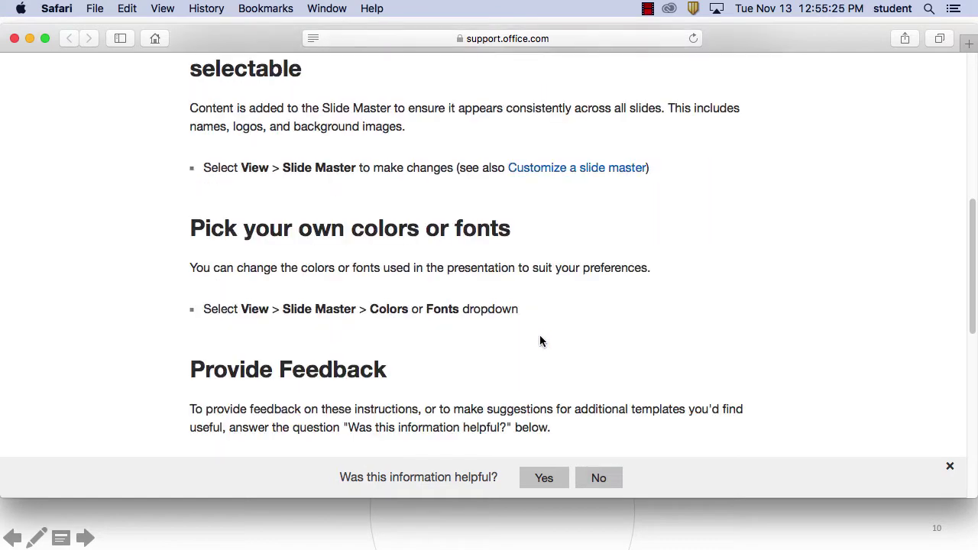
scroll(524, 313, down, 4)
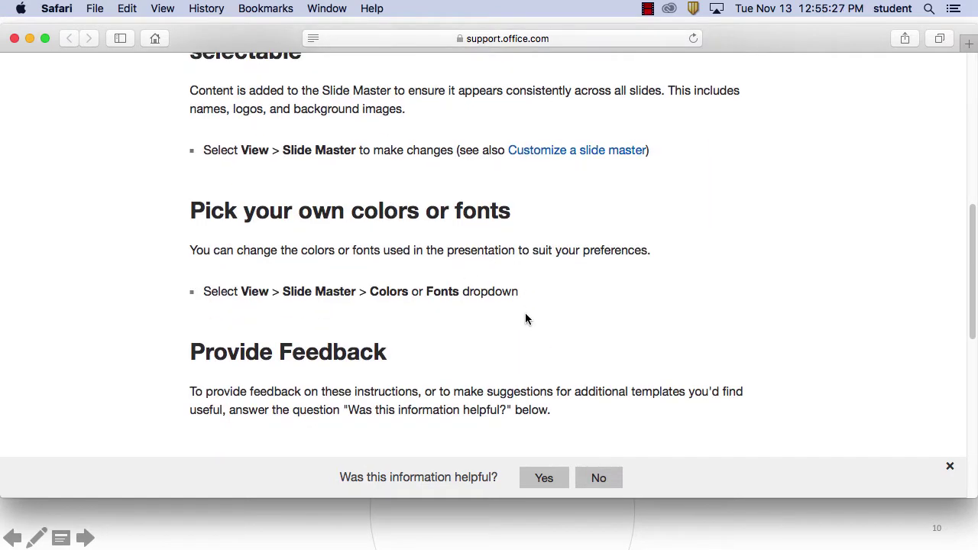
scroll(502, 317, down, 10)
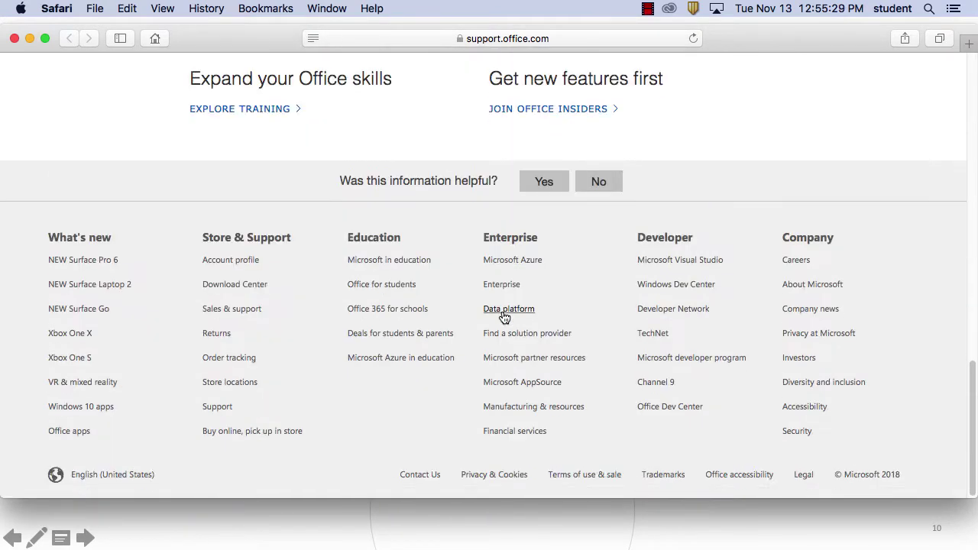
scroll(497, 298, up, 20)
click(14, 38)
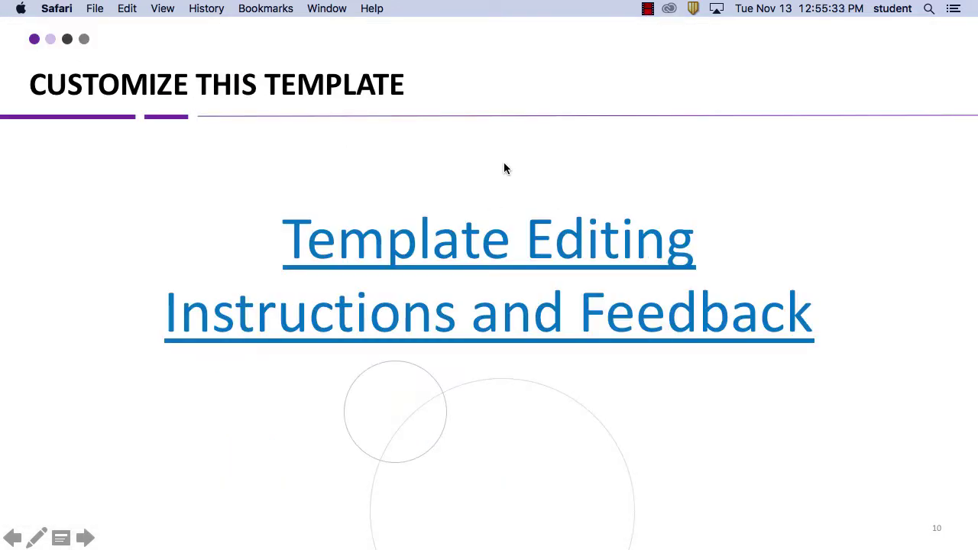
End the slide show, return to the title slide and find the Slide Master view command.
key(Escape)
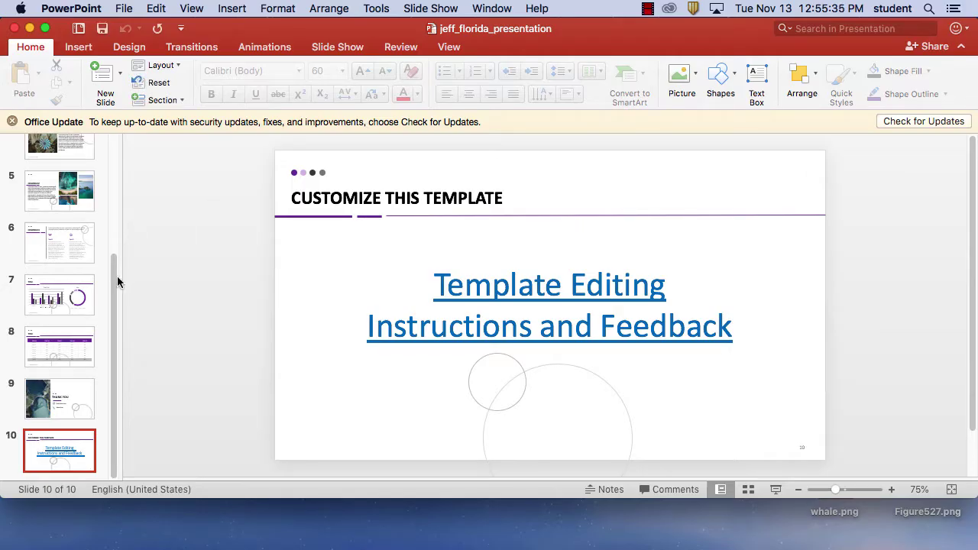
drag(117, 276, 119, 157)
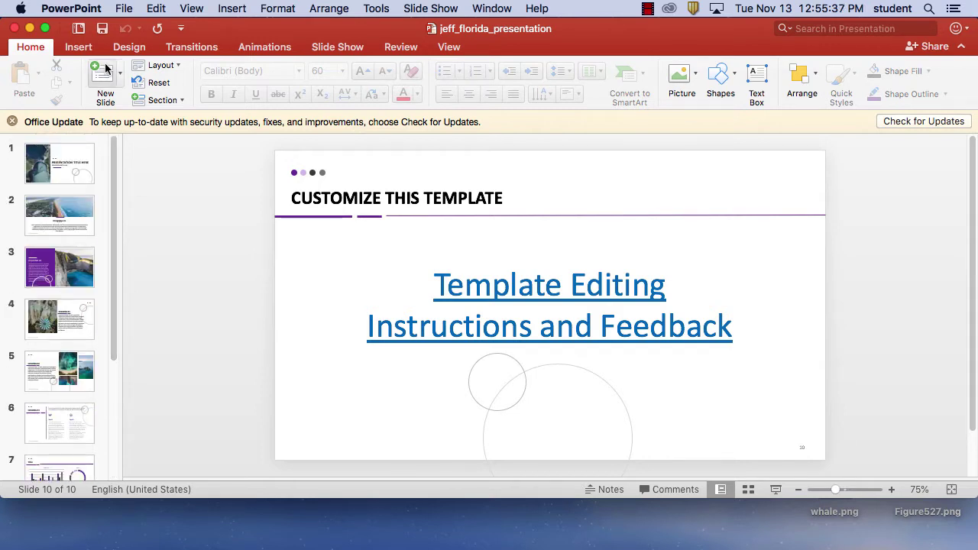
click(73, 154)
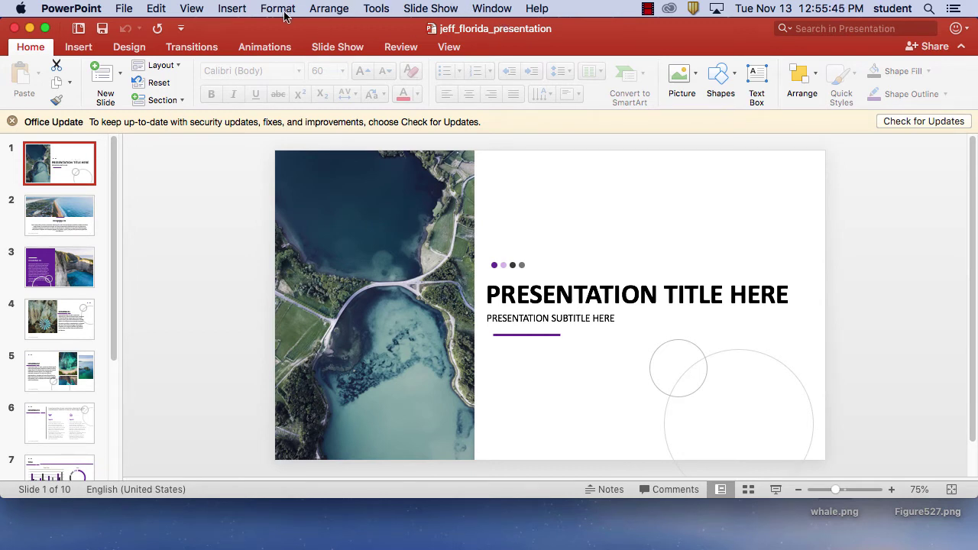
click(233, 8)
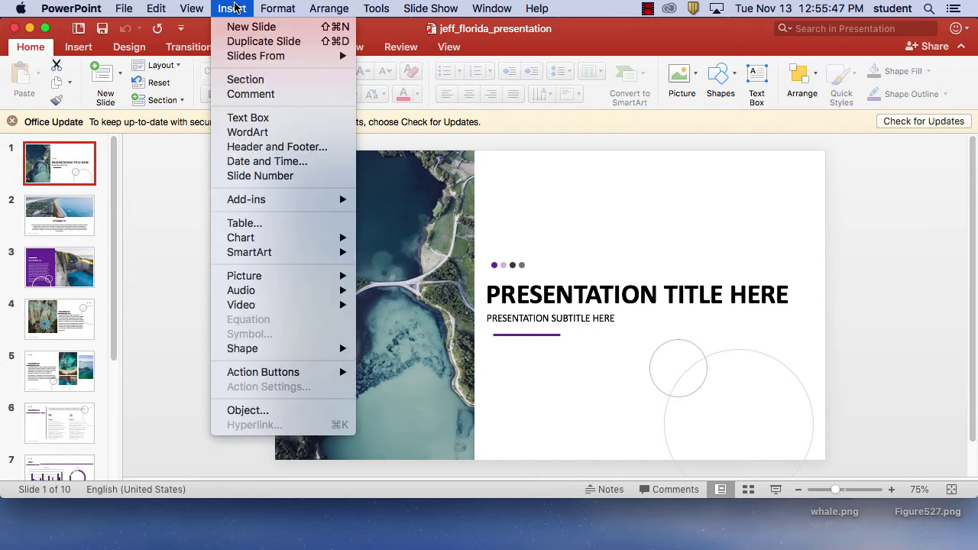
key(Escape)
click(451, 47)
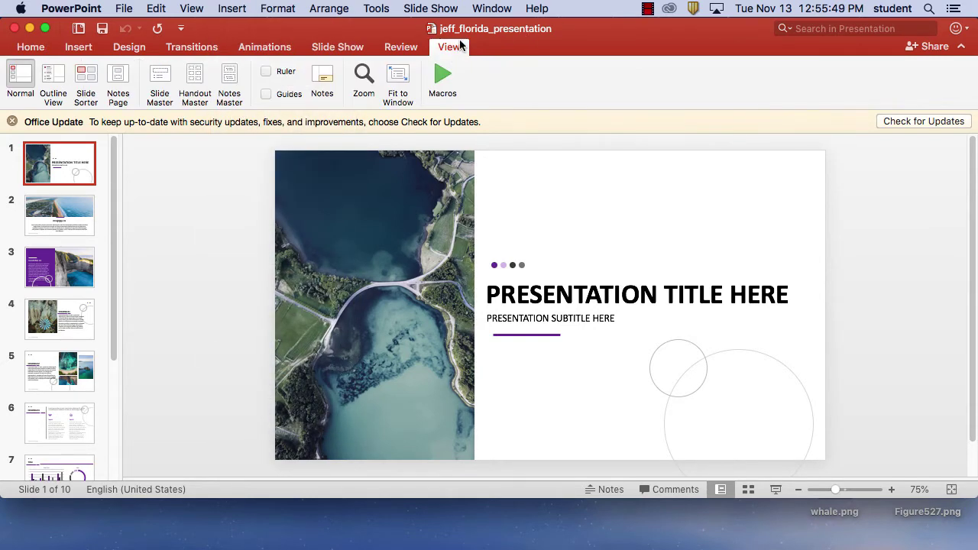
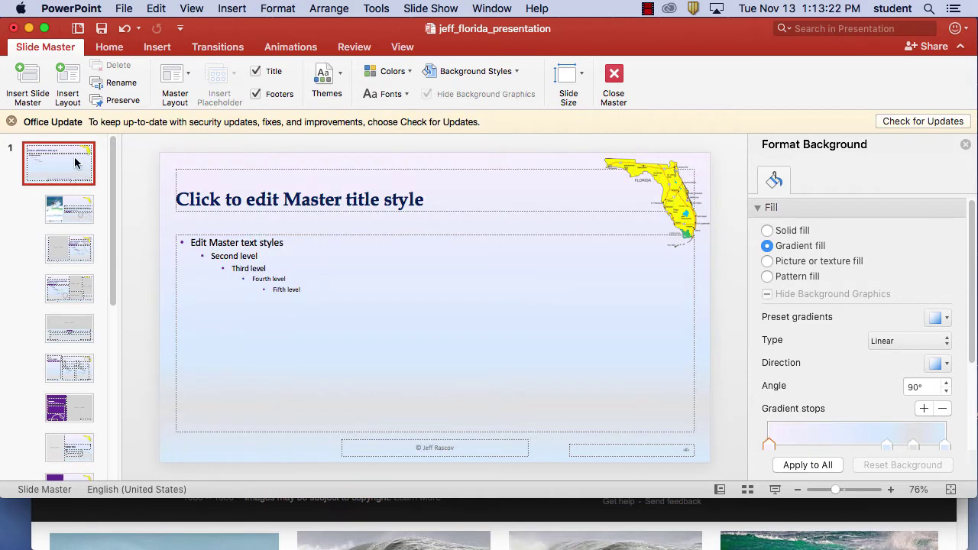
Compare the slide master with its title slide layout, finishing on the master.
click(80, 218)
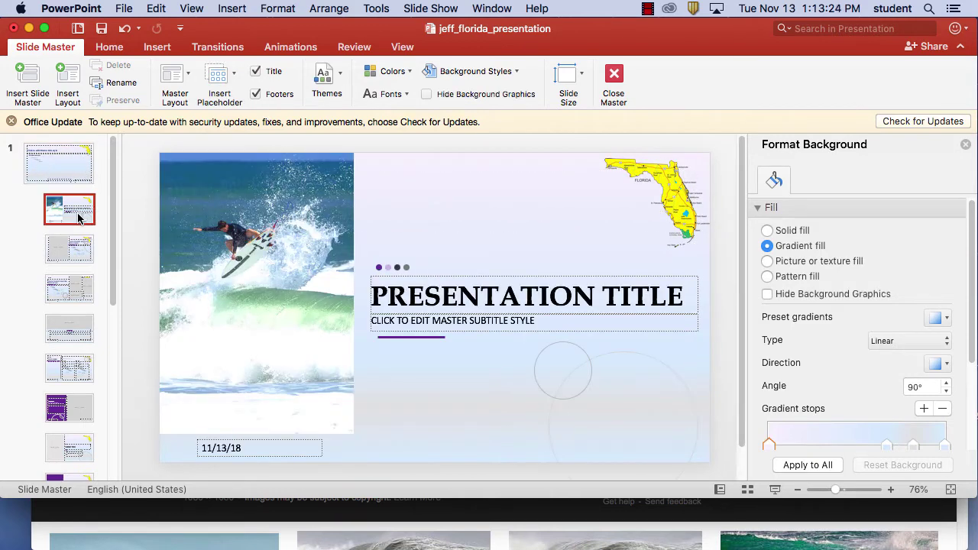
click(62, 184)
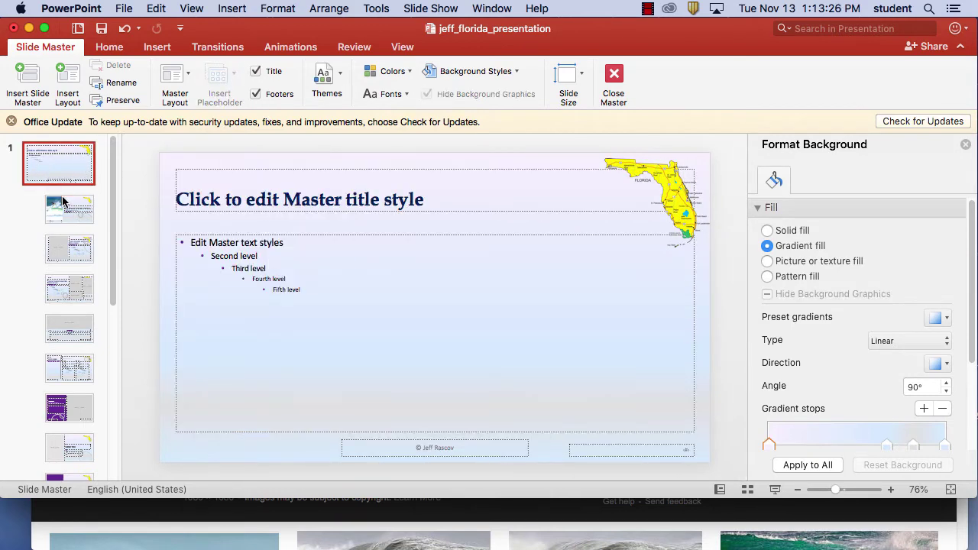
click(69, 212)
click(58, 166)
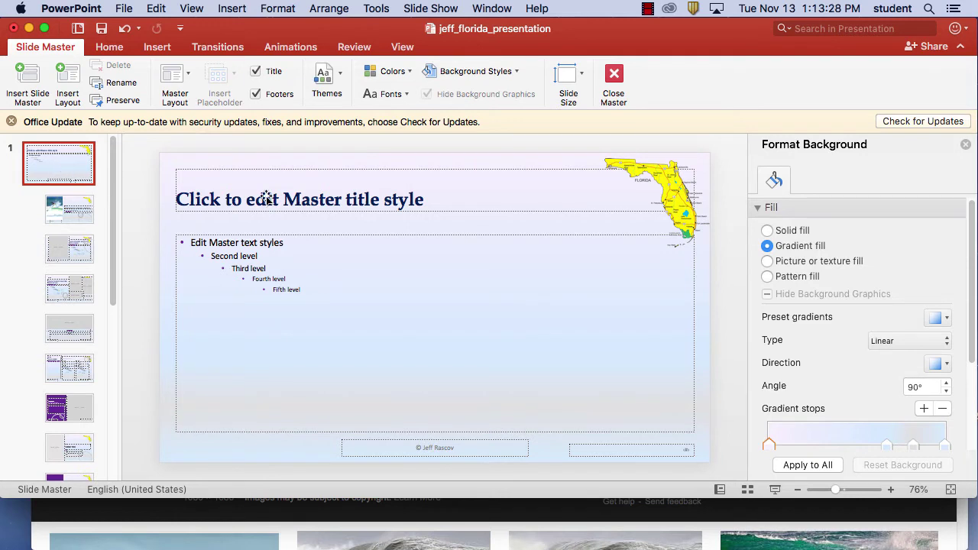
Try the light green theme with the curved grass stems on the slide master and undo it.
click(340, 81)
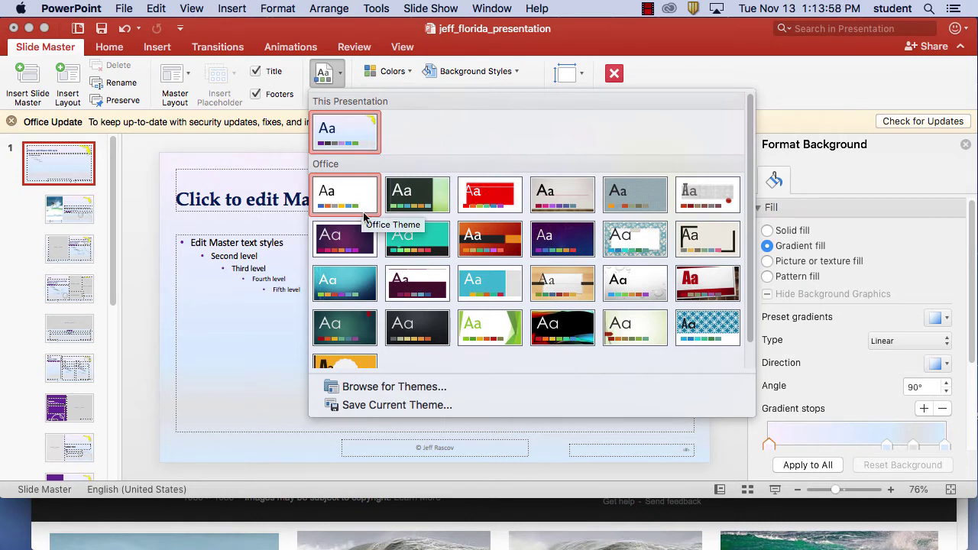
click(625, 334)
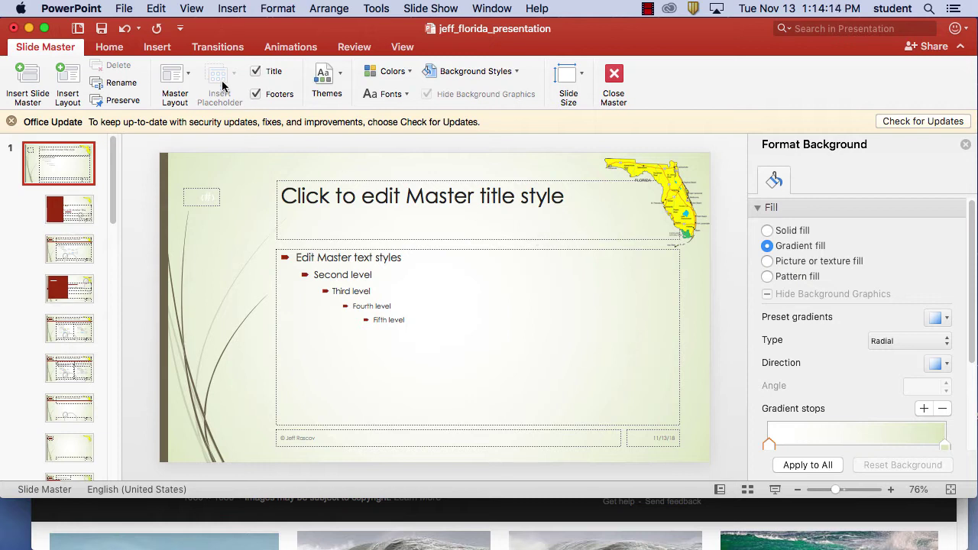
click(124, 30)
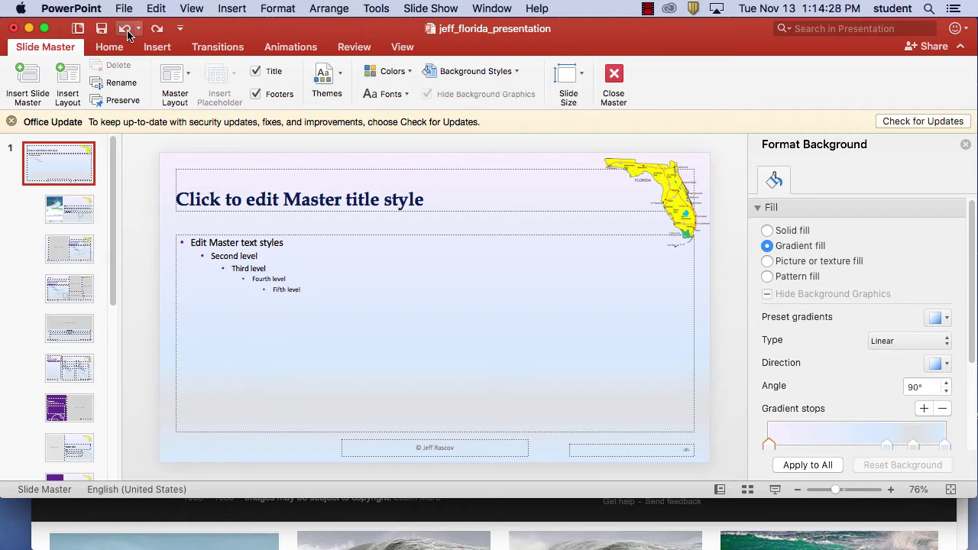
Try the Yellow color scheme on the slide master, check it on the first three layouts, and try the Red Orange scheme.
click(409, 73)
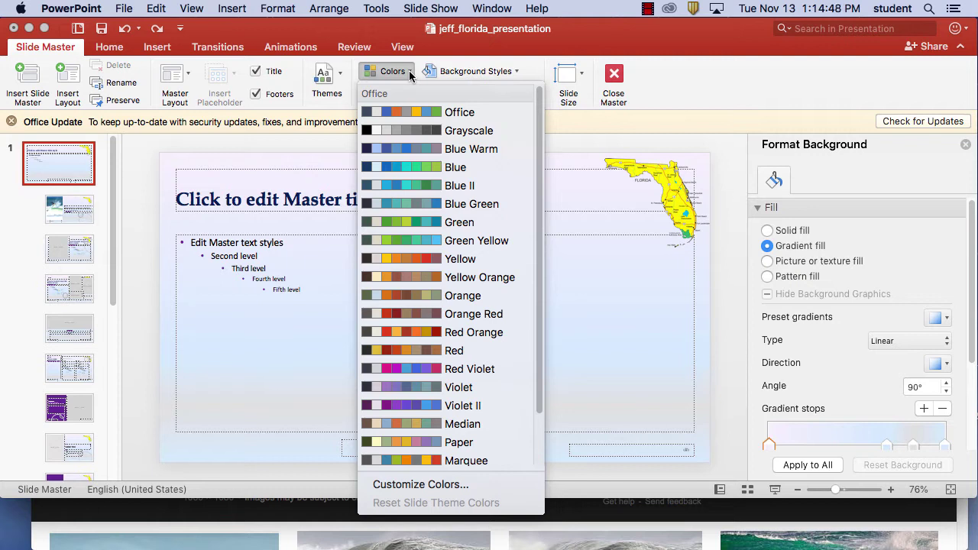
click(421, 261)
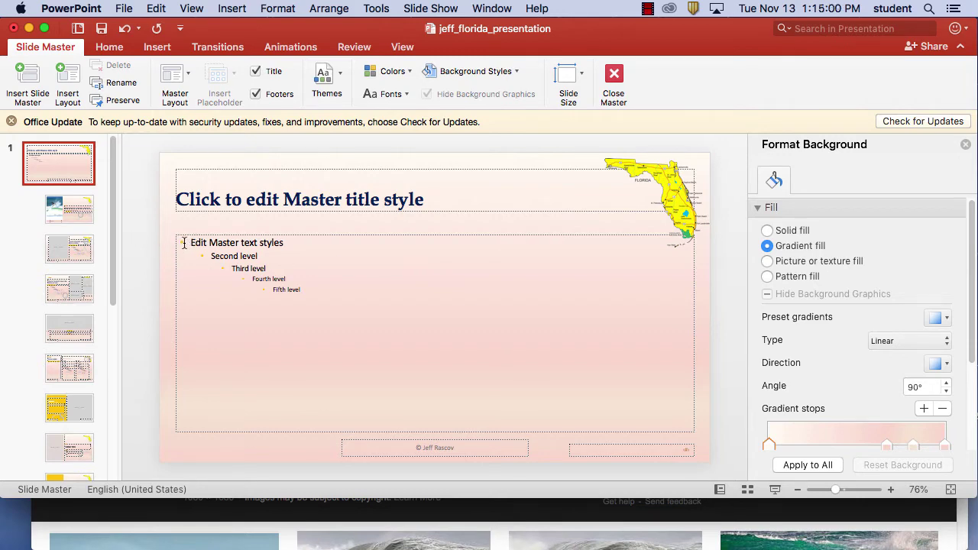
click(85, 215)
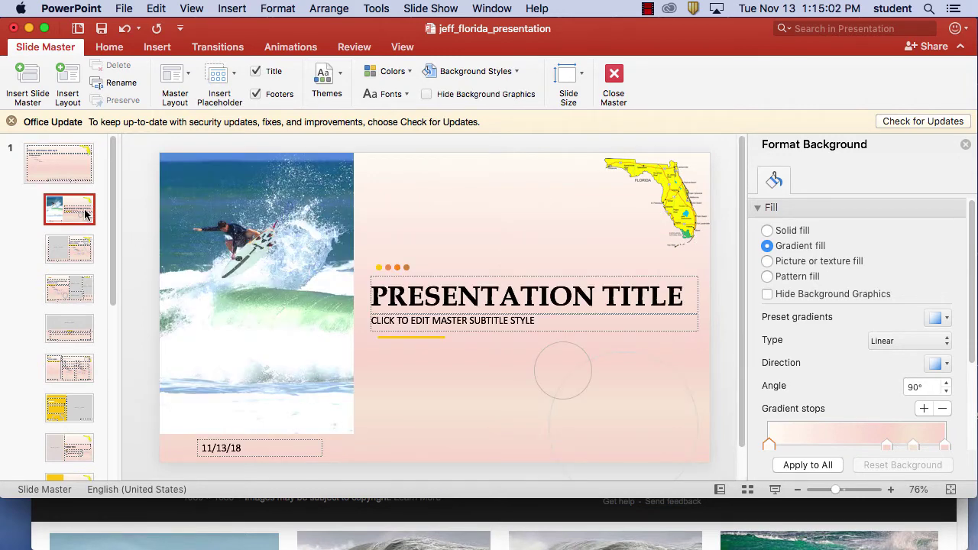
click(90, 246)
click(81, 276)
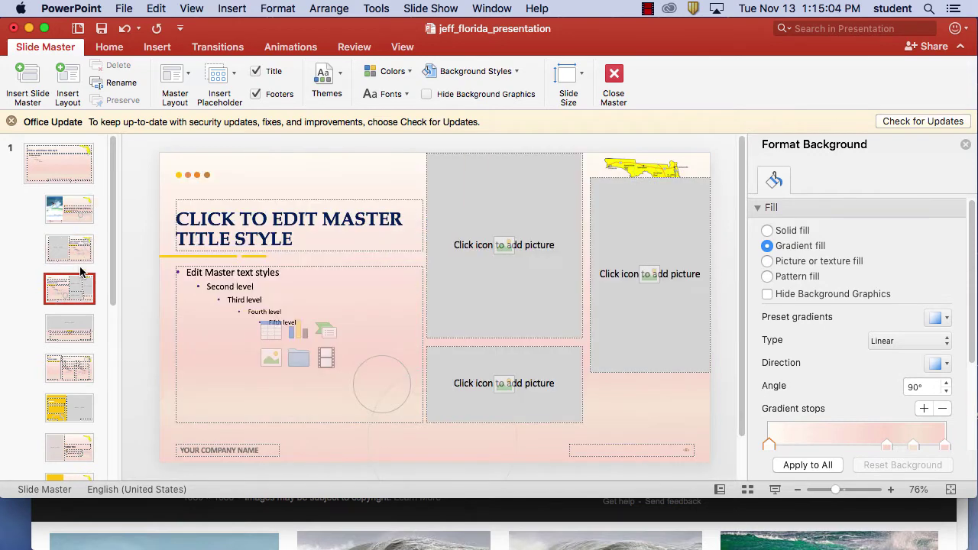
key(Up)
key(Up)
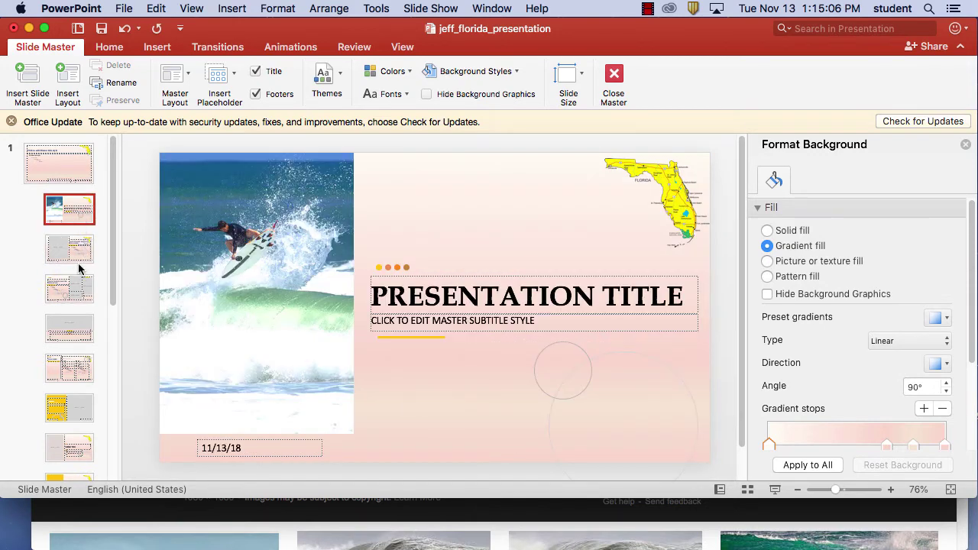
click(76, 246)
click(65, 218)
click(49, 155)
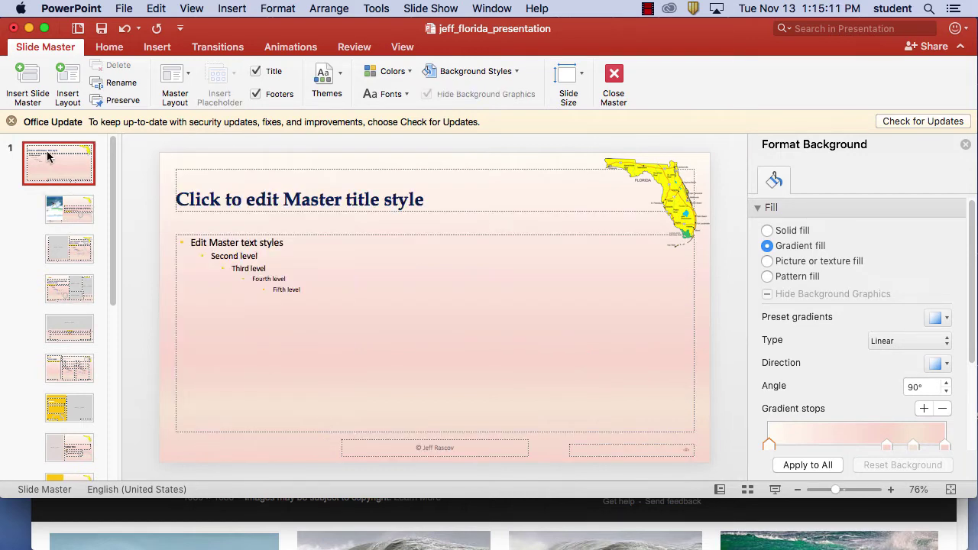
click(408, 72)
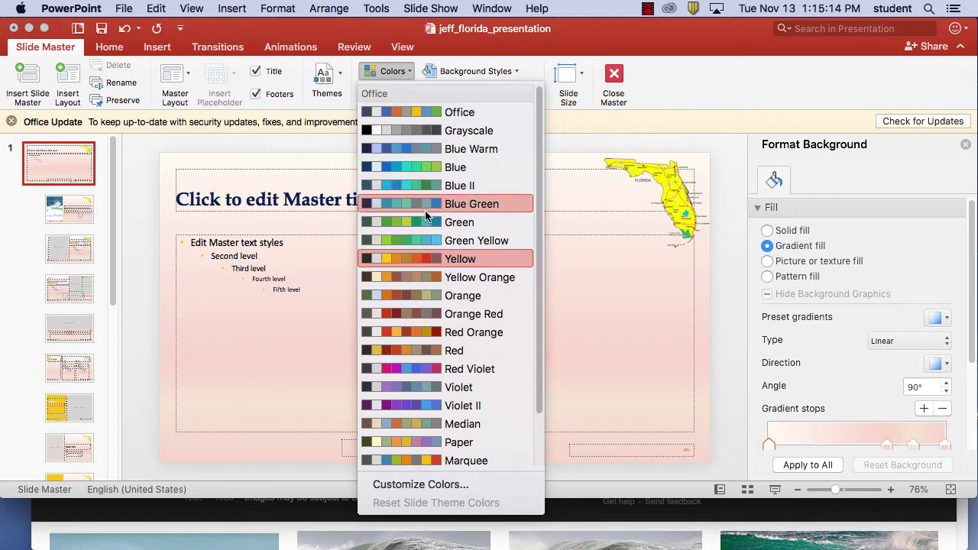
click(431, 332)
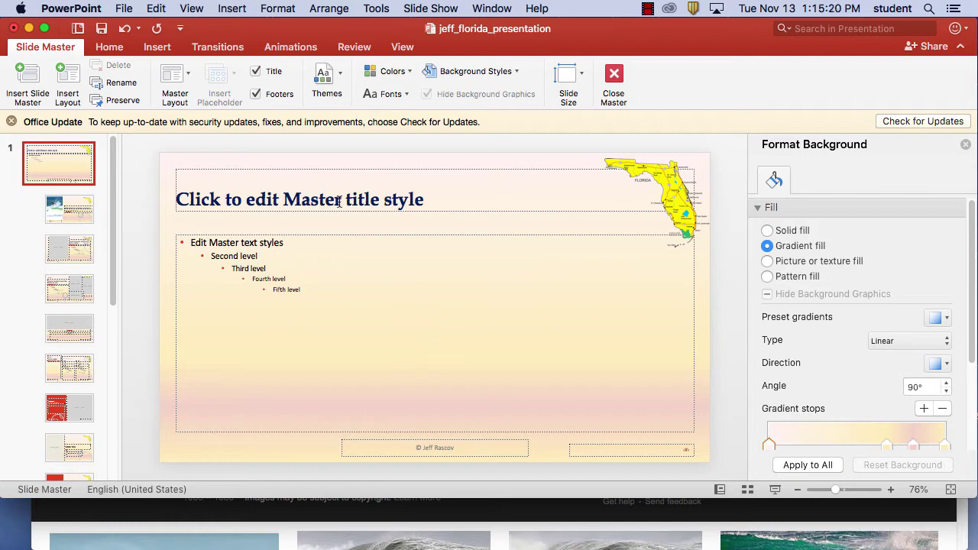
Apply the Marquee color scheme to the slide master and check it on the title slide layout.
click(410, 72)
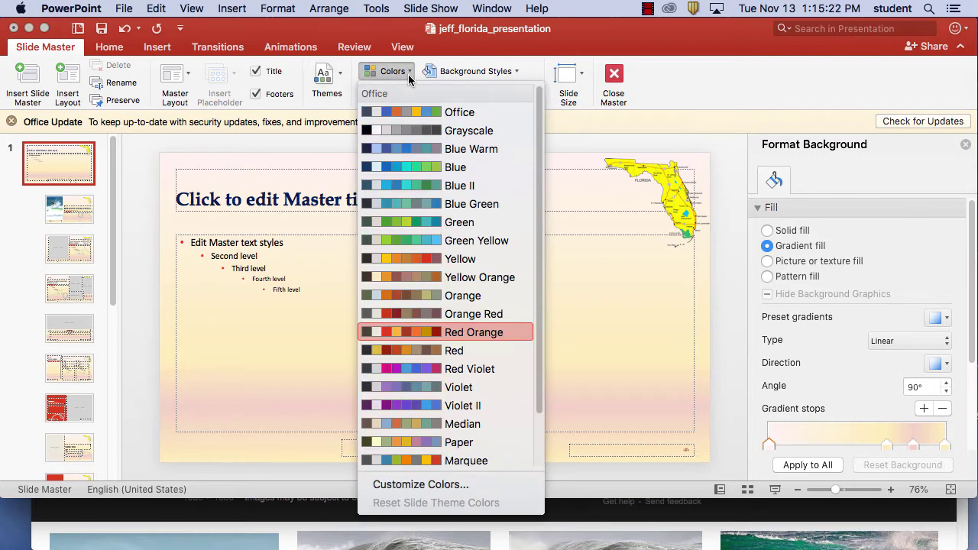
scroll(539, 397, down, 3)
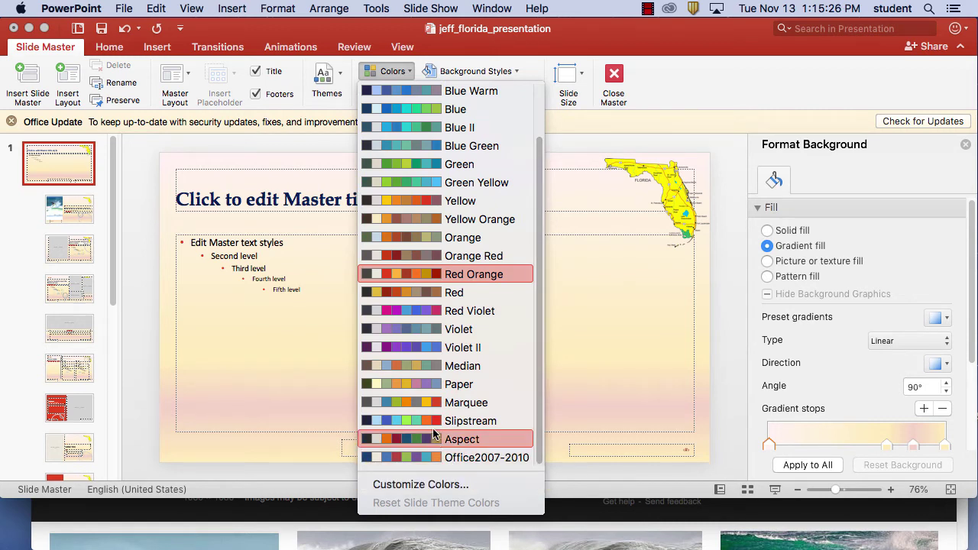
click(429, 403)
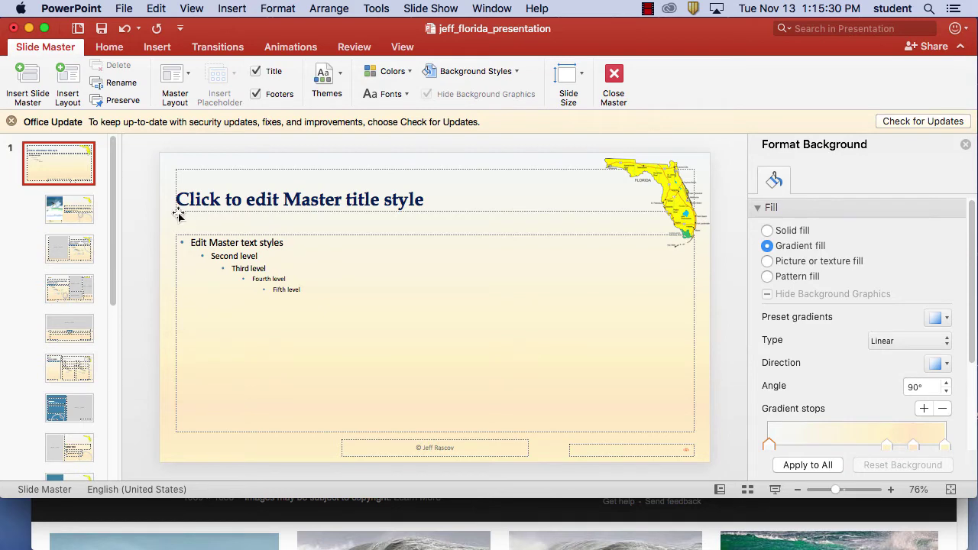
click(72, 210)
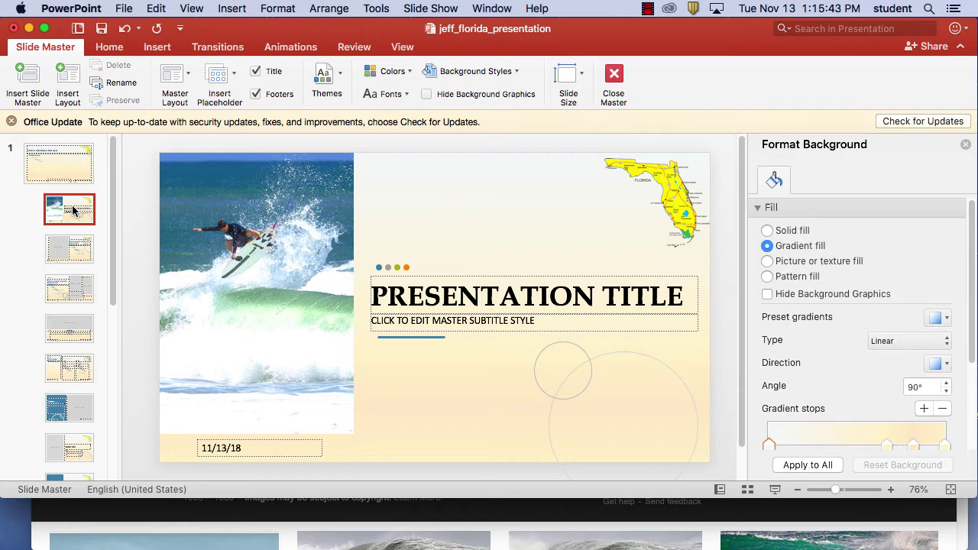
click(65, 158)
click(71, 202)
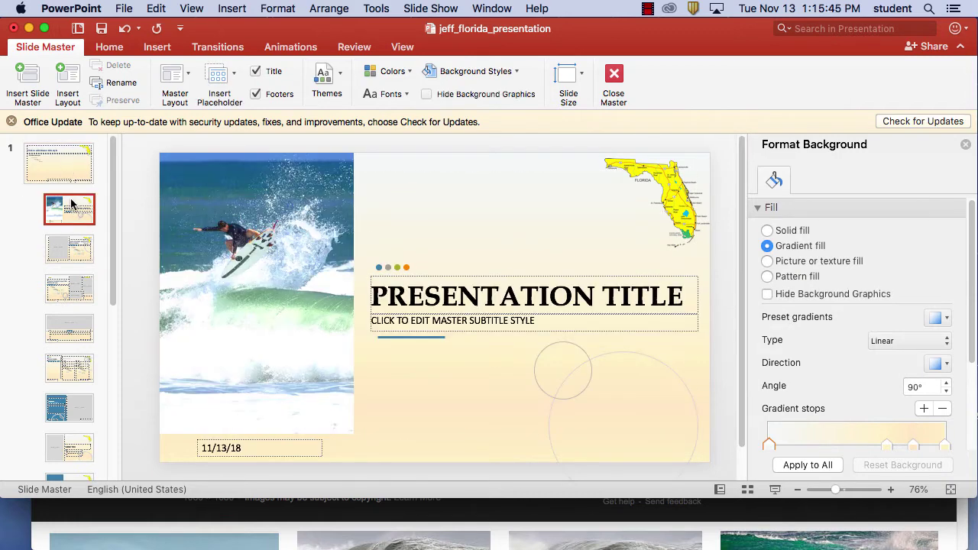
Create a custom theme color set with a blue Hyperlink color and save it under the owner's first name followed by "colors".
click(409, 71)
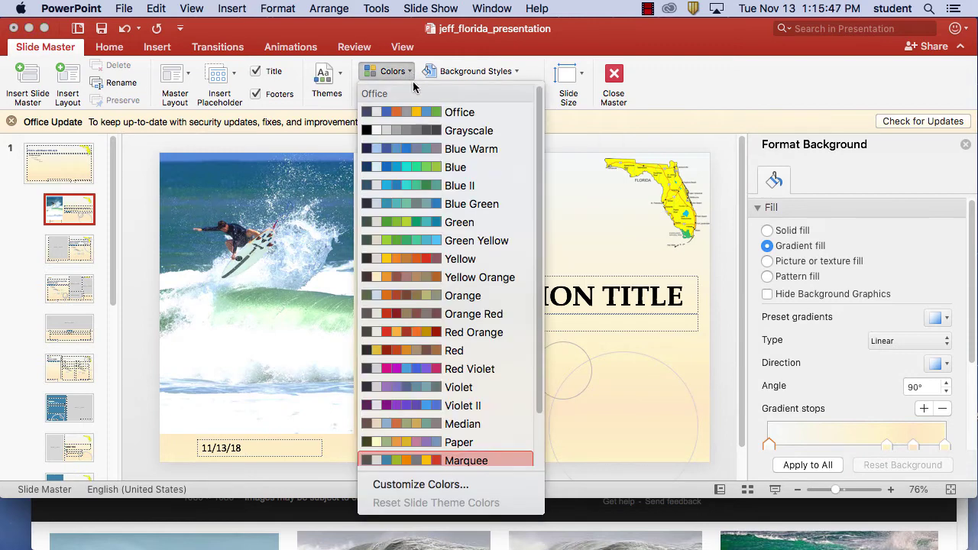
click(440, 487)
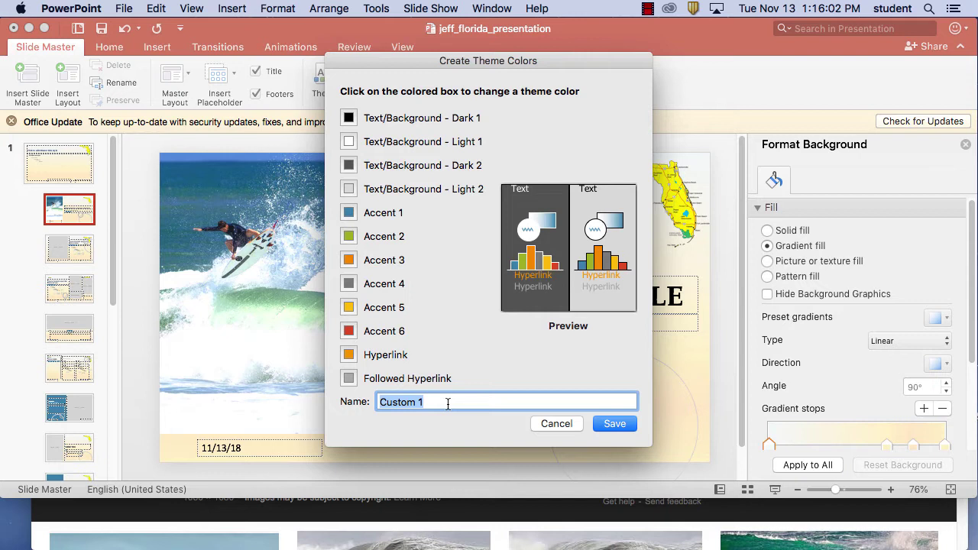
click(351, 356)
drag(134, 371, 53, 462)
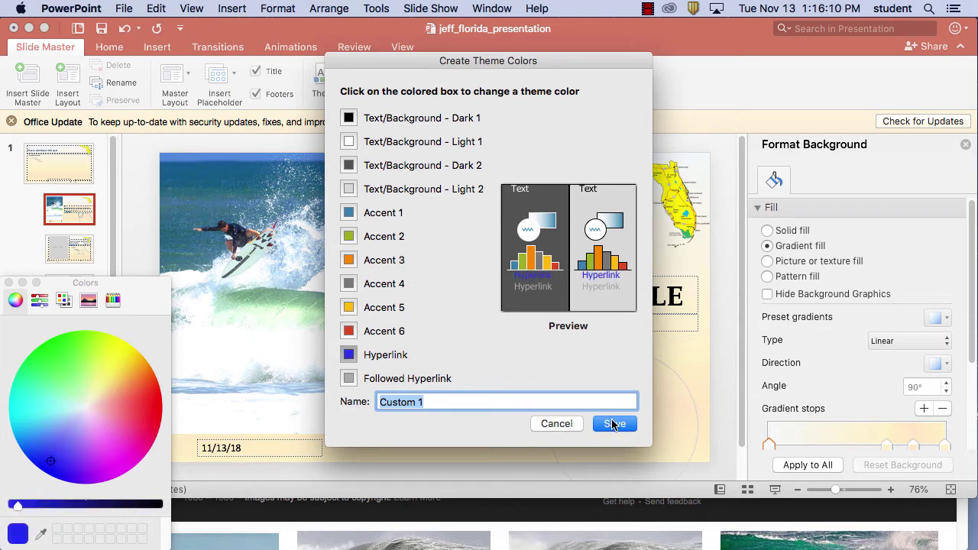
key(BackSpace)
text(jeff )
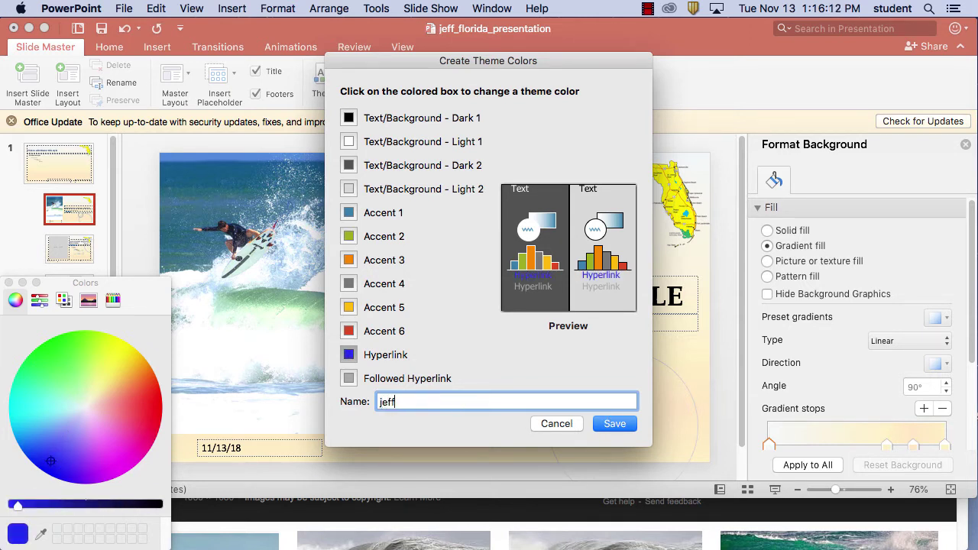
text(colors)
click(616, 425)
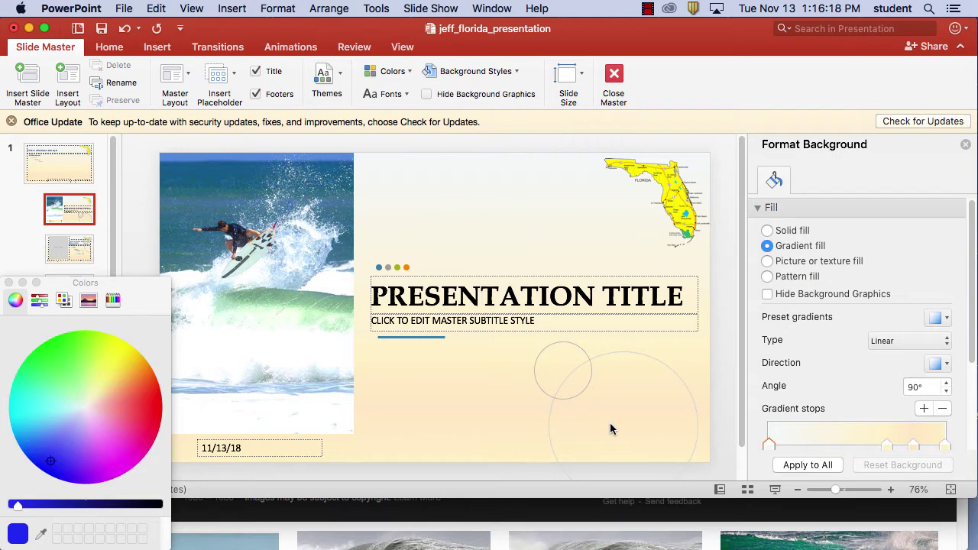
Check the saved custom color set among the available color schemes and dismiss the color picker.
click(405, 72)
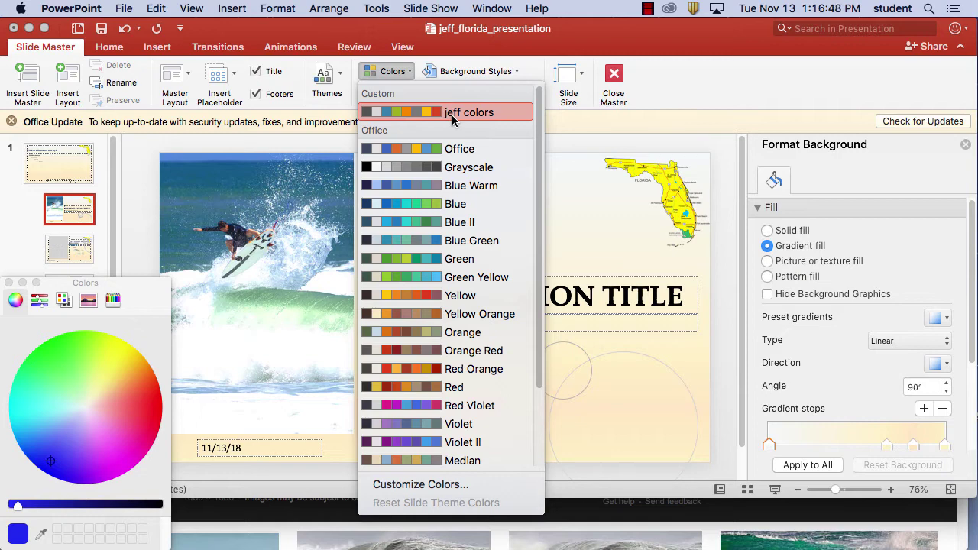
click(666, 90)
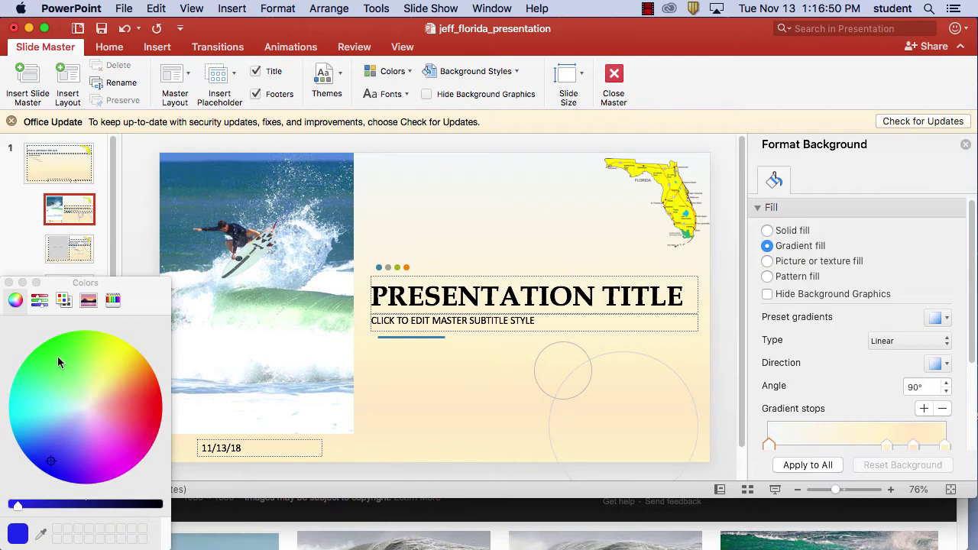
click(9, 283)
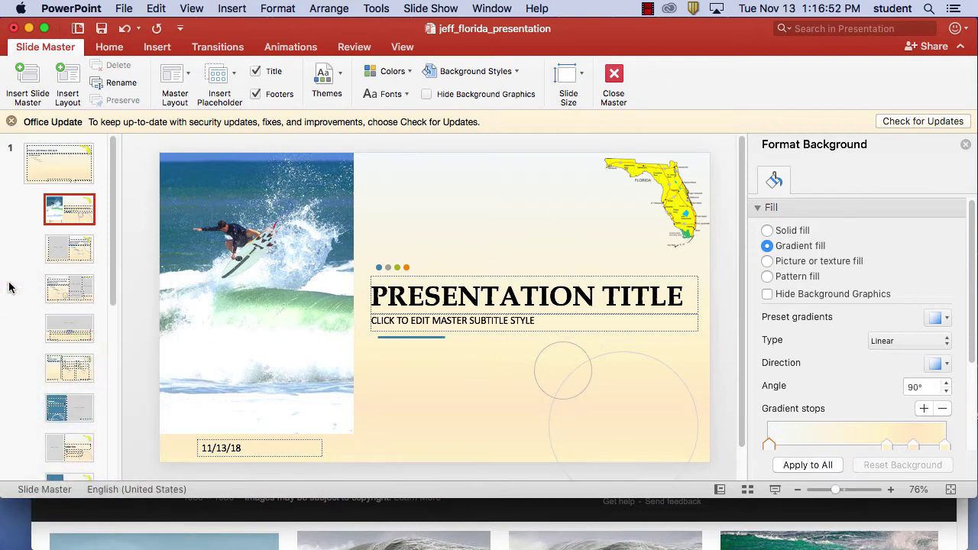
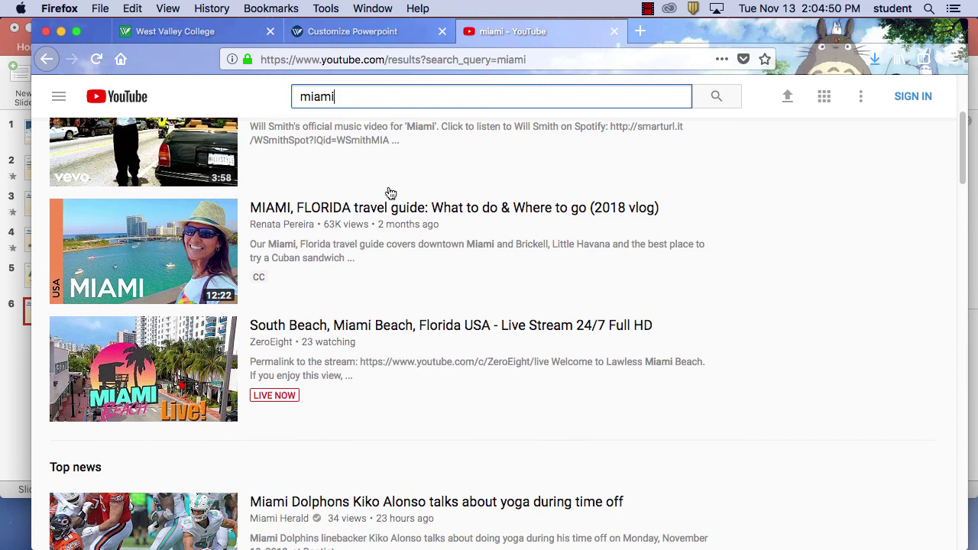
Browse the YouTube results for "miami" and refine the search to "miami beach".
scroll(440, 314, down, 4)
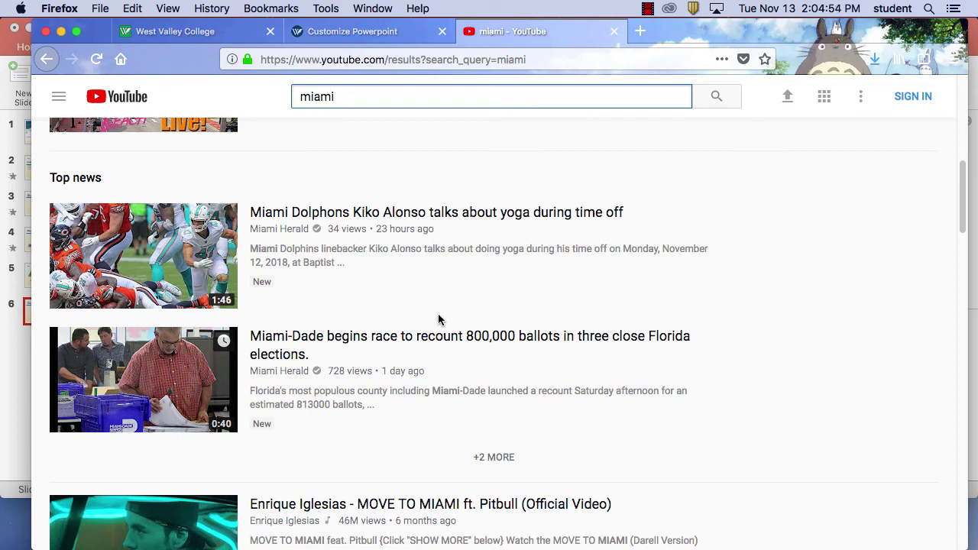
scroll(439, 320, down, 12)
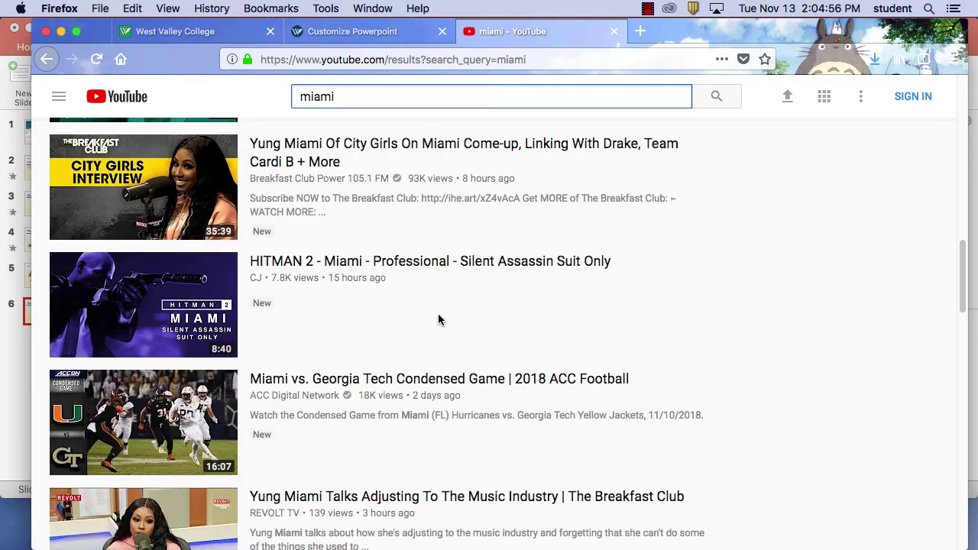
scroll(439, 320, down, 1)
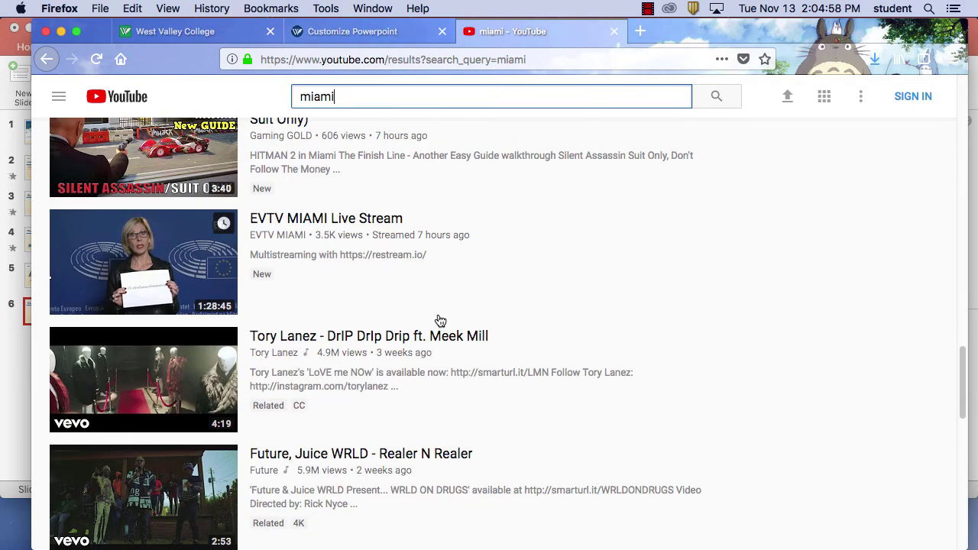
scroll(440, 320, down, 10)
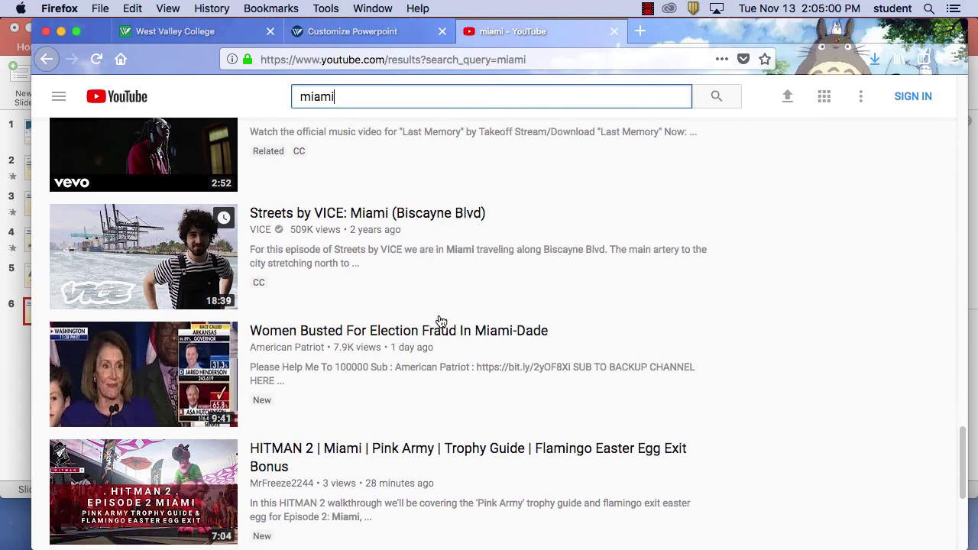
scroll(439, 319, down, 14)
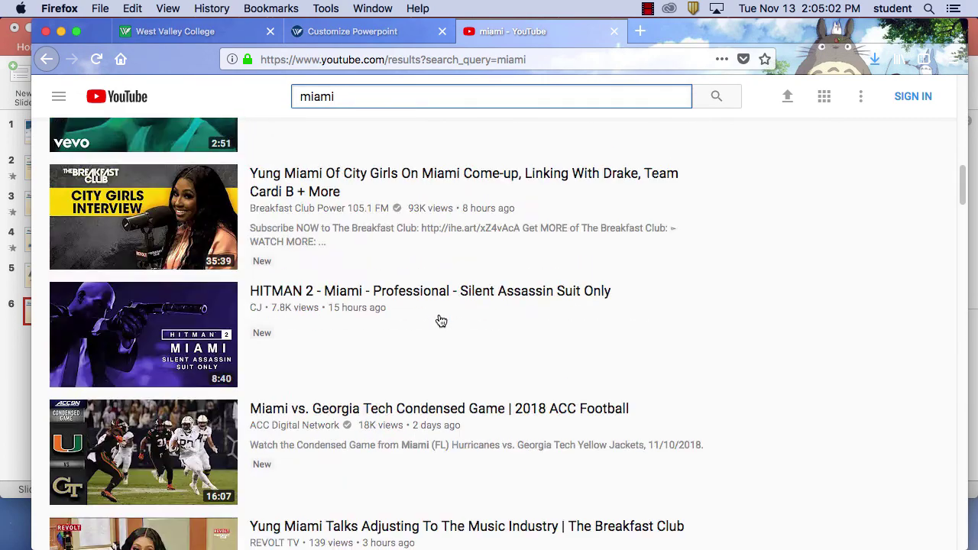
key(Return)
click(377, 94)
text(be)
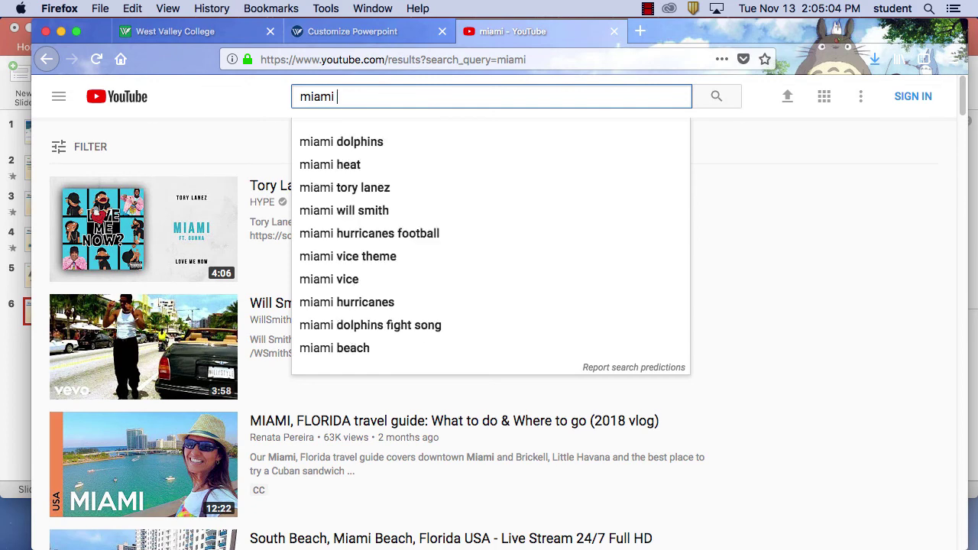
text(ach)
key(Return)
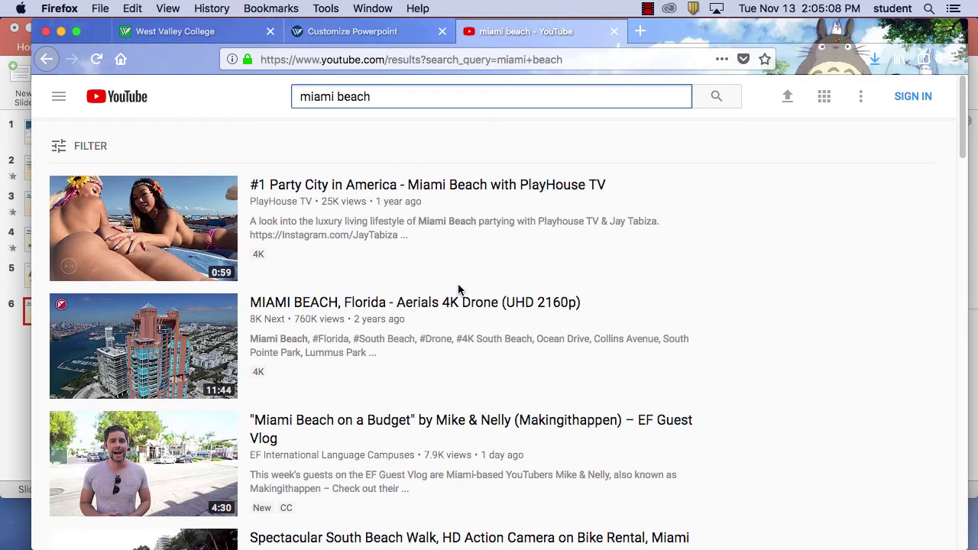
Browse the Miami Beach results and open the video "Things to do in Miami Beach, Florida | SOUTH BEACH (2018 vlog)".
scroll(458, 288, down, 2)
scroll(460, 293, down, 4)
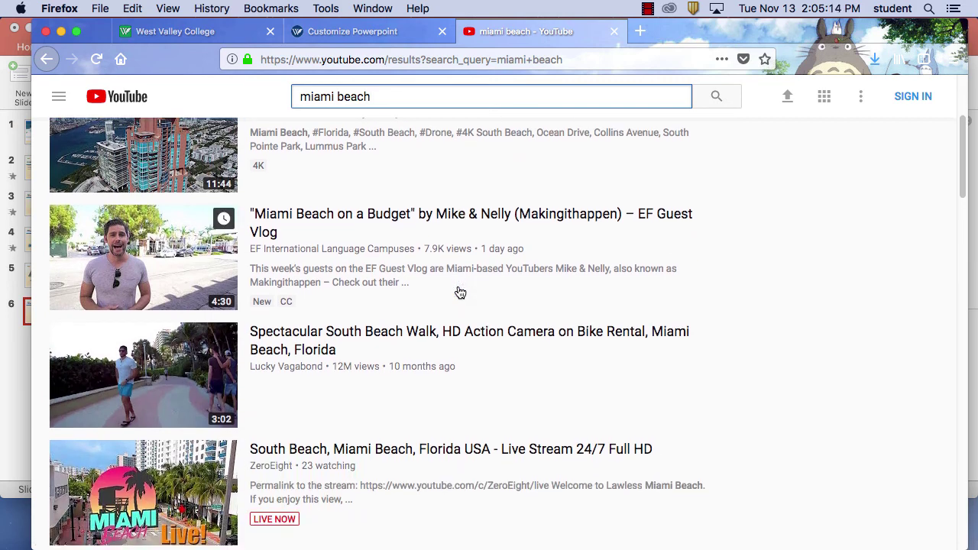
scroll(460, 293, down, 1)
scroll(460, 292, down, 4)
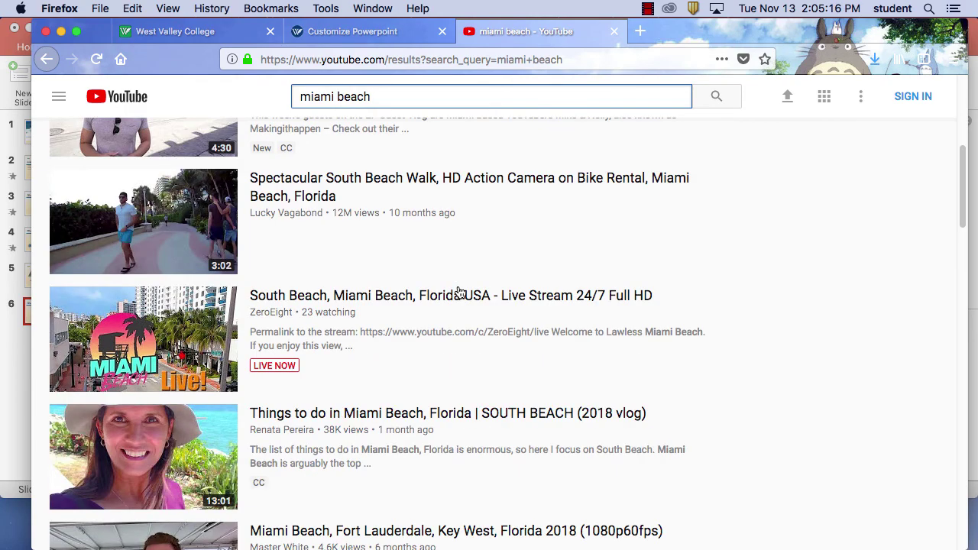
scroll(460, 292, down, 3)
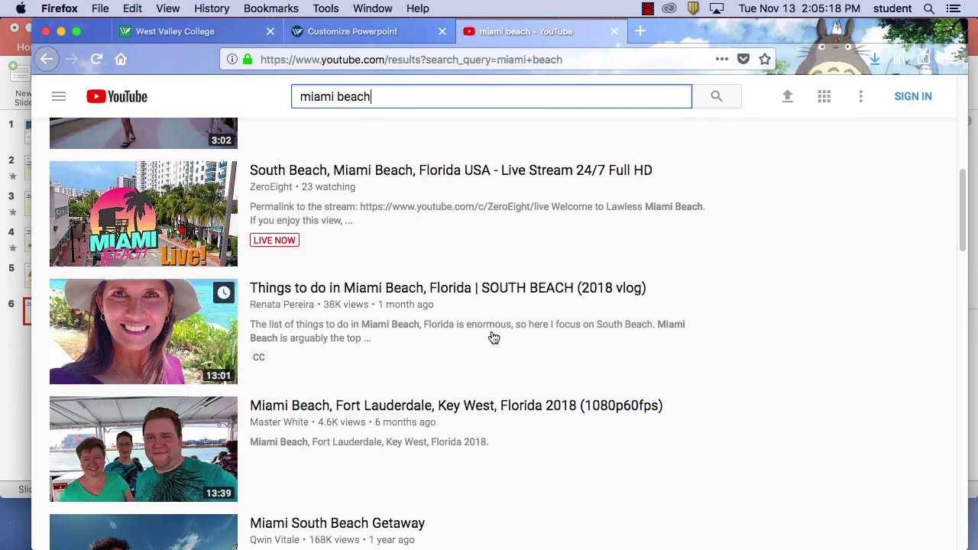
click(460, 294)
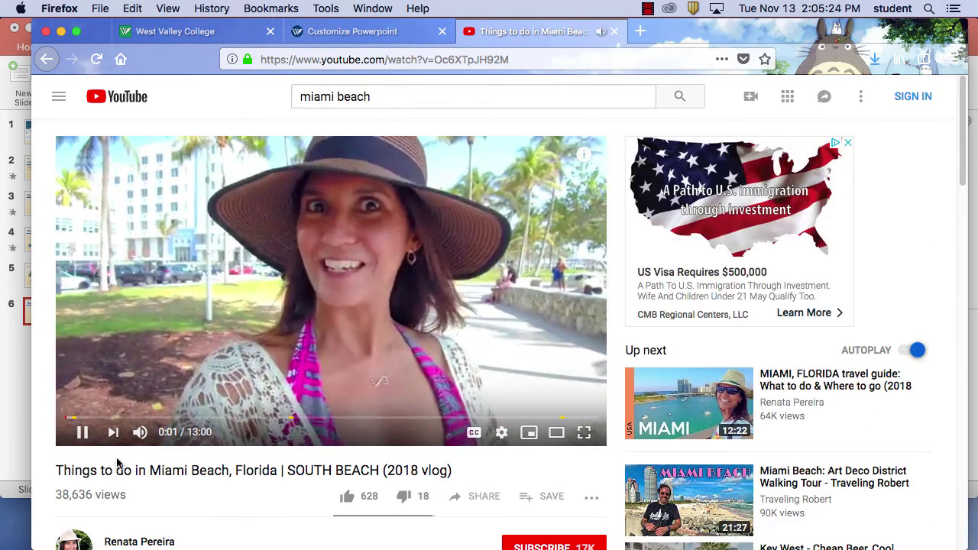
Pause the Miami Beach video and capture a screenshot of just the player area.
key(space)
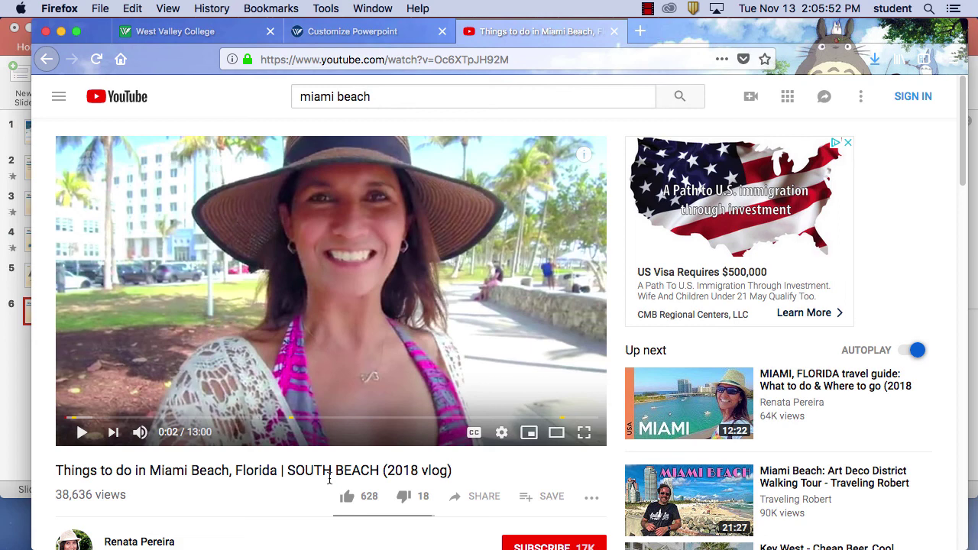
key(super+shift+4)
drag(56, 136, 604, 449)
Hide Firefox and PowerPoint to reveal the desktop, and move the new screenshot file to a free spot below flower.jpg.
click(61, 8)
click(84, 99)
click(73, 8)
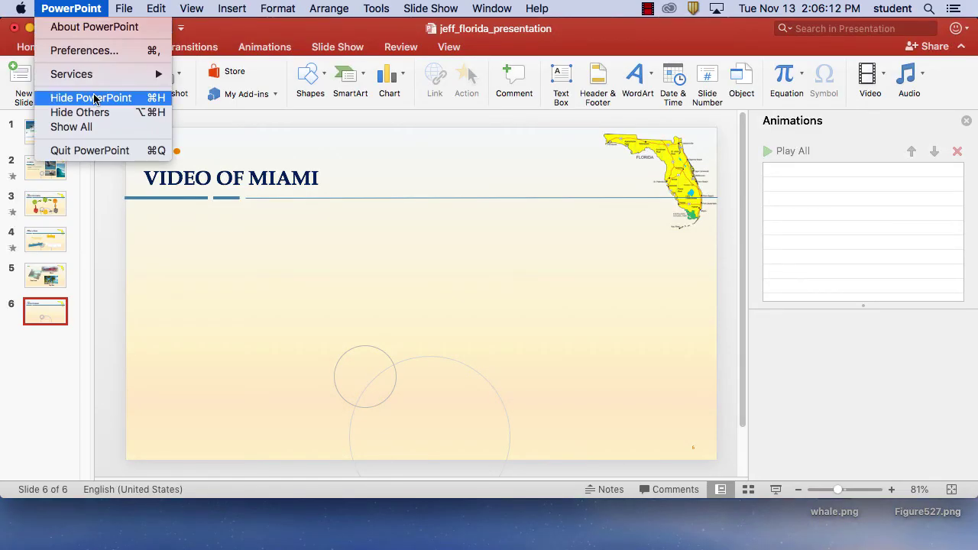
click(86, 97)
drag(753, 393, 680, 305)
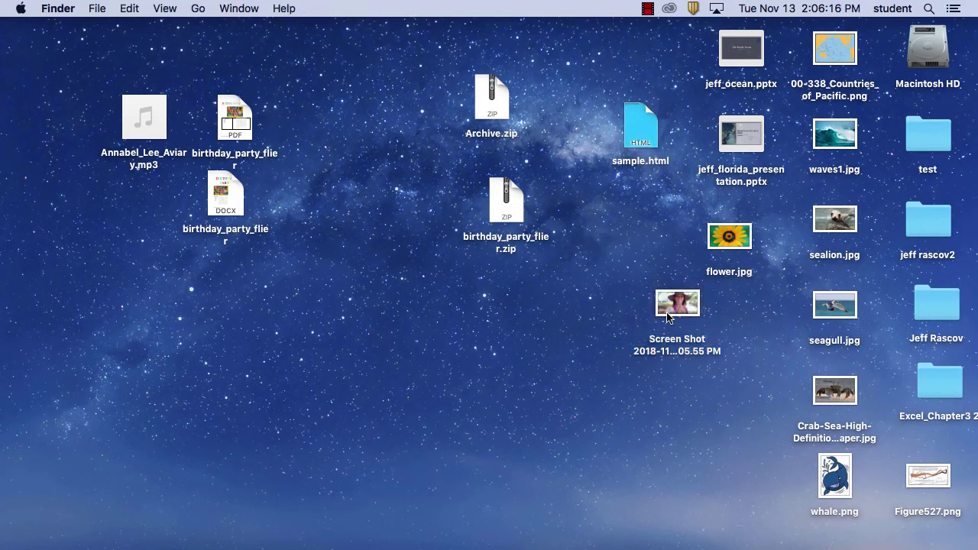
Switch back to PowerPoint, insert the desktop screenshot on the Video of Miami slide, and shrink it to fit below the title.
mouse_move(564, 548)
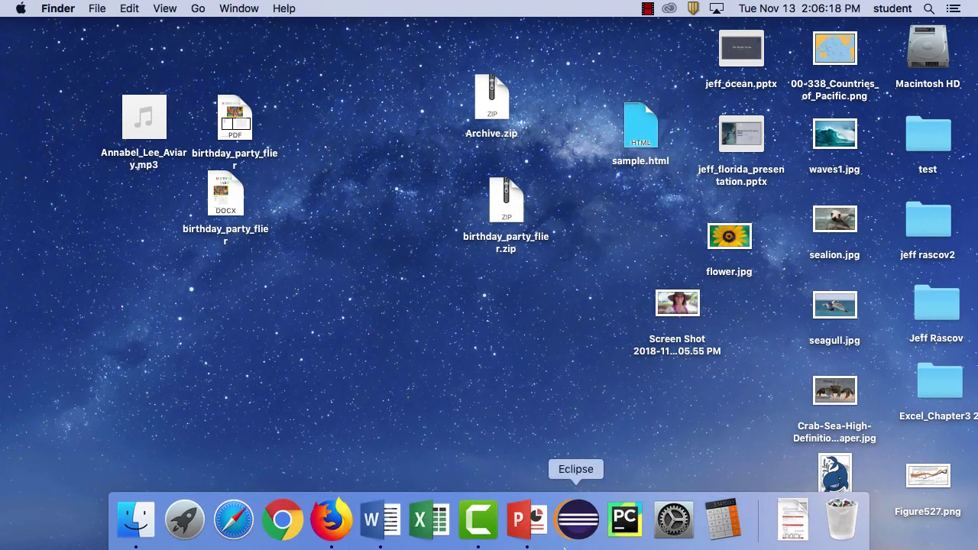
click(527, 521)
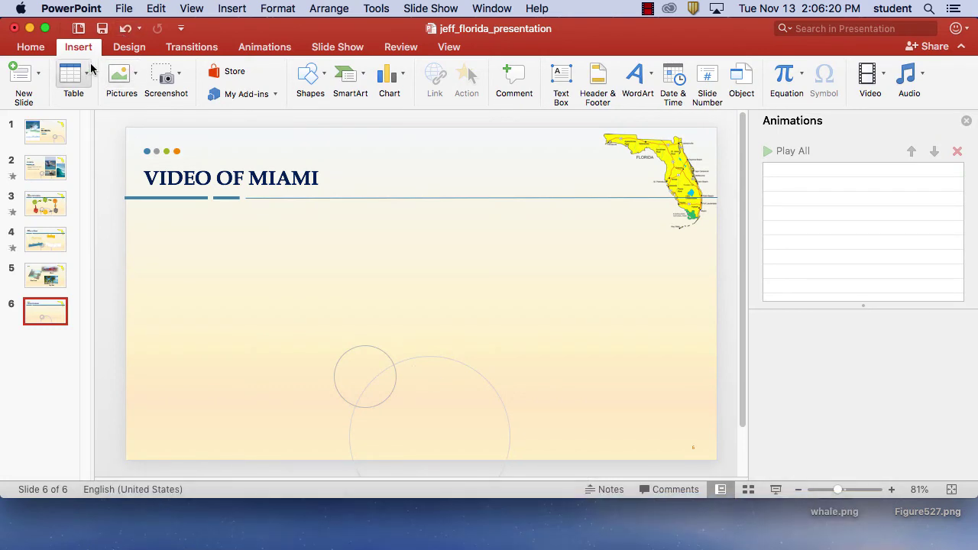
click(132, 77)
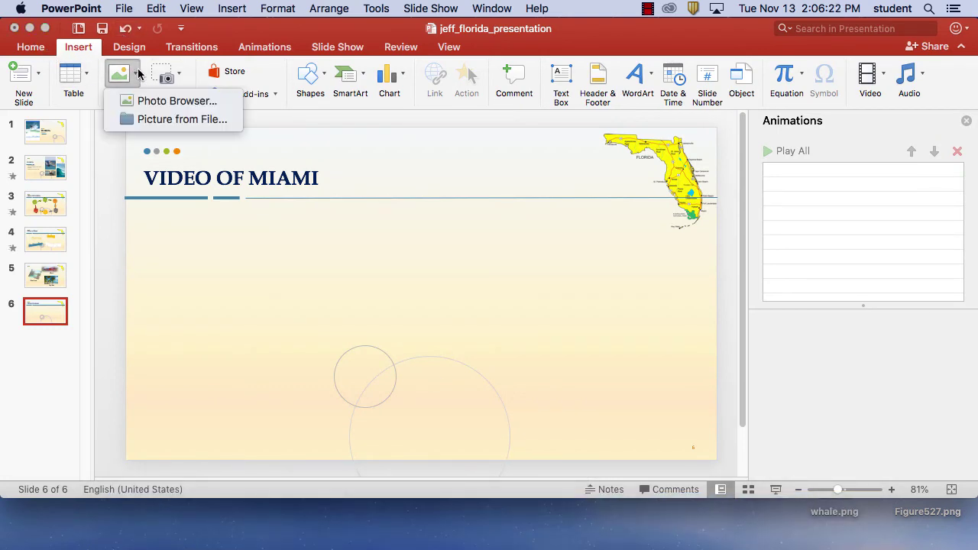
click(166, 120)
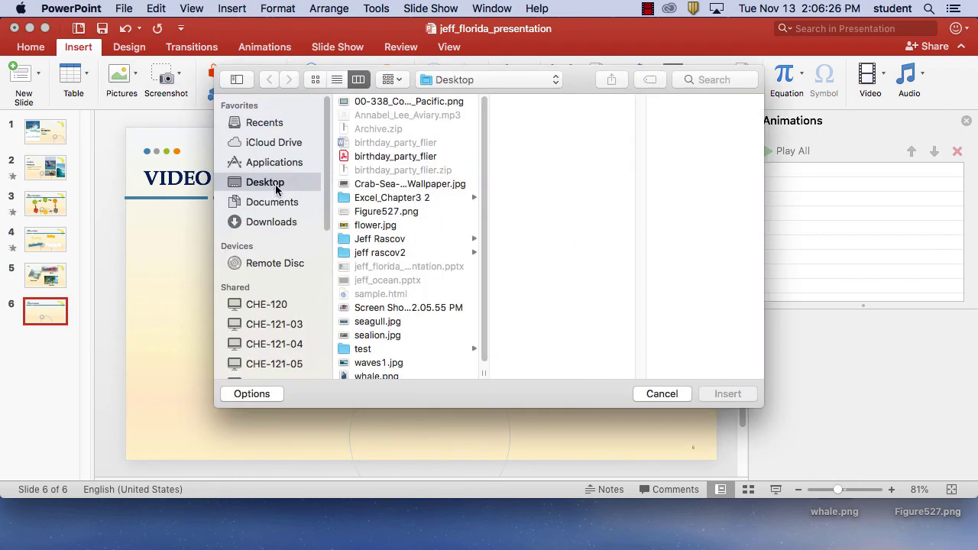
scroll(395, 262, down, 1)
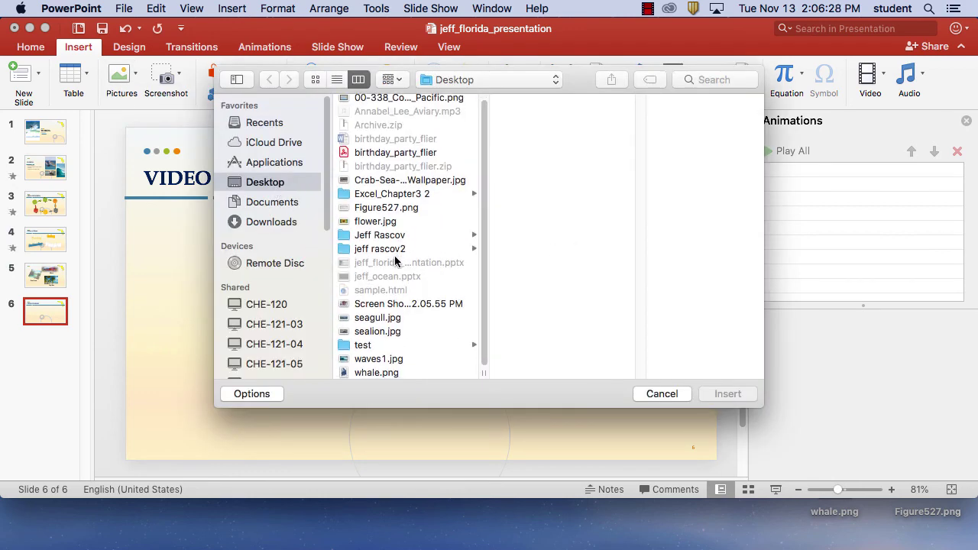
click(413, 306)
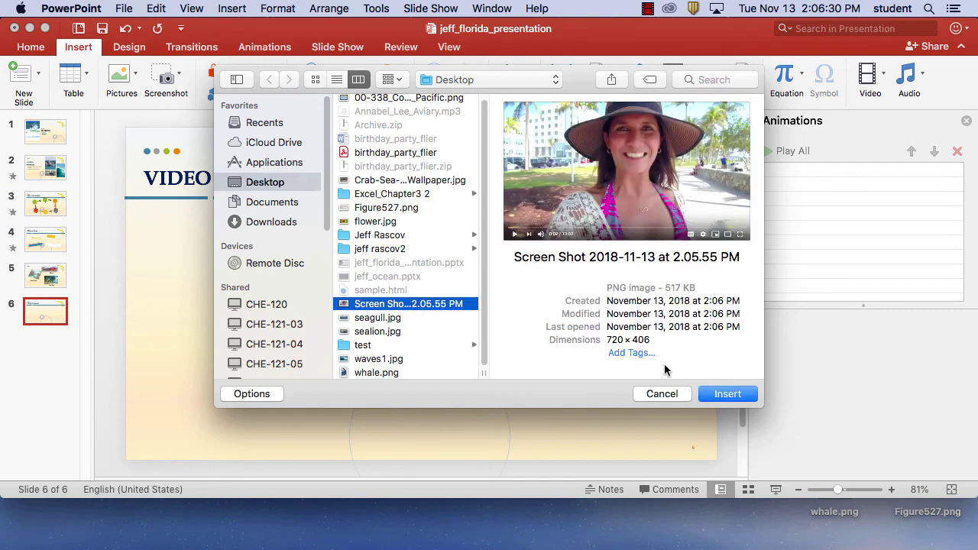
click(740, 395)
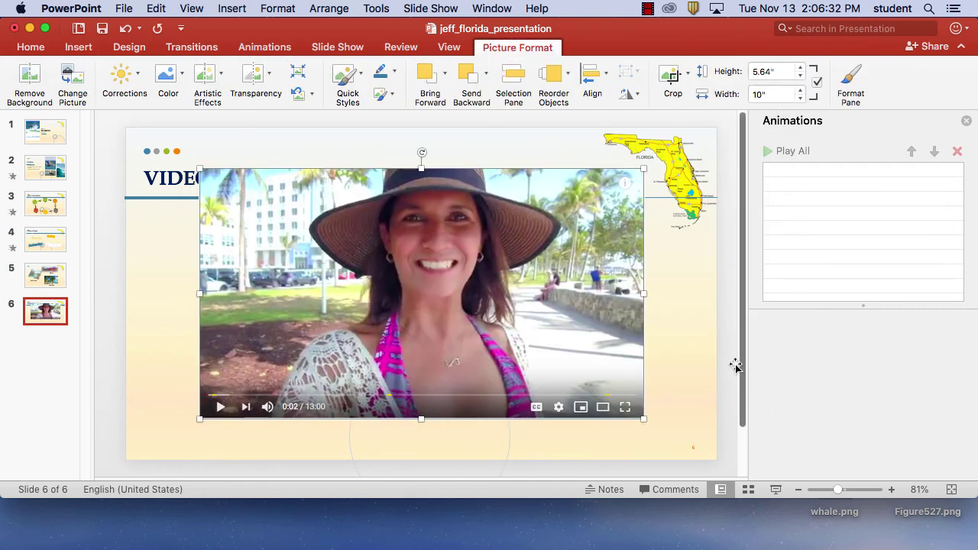
drag(643, 170, 563, 235)
click(608, 295)
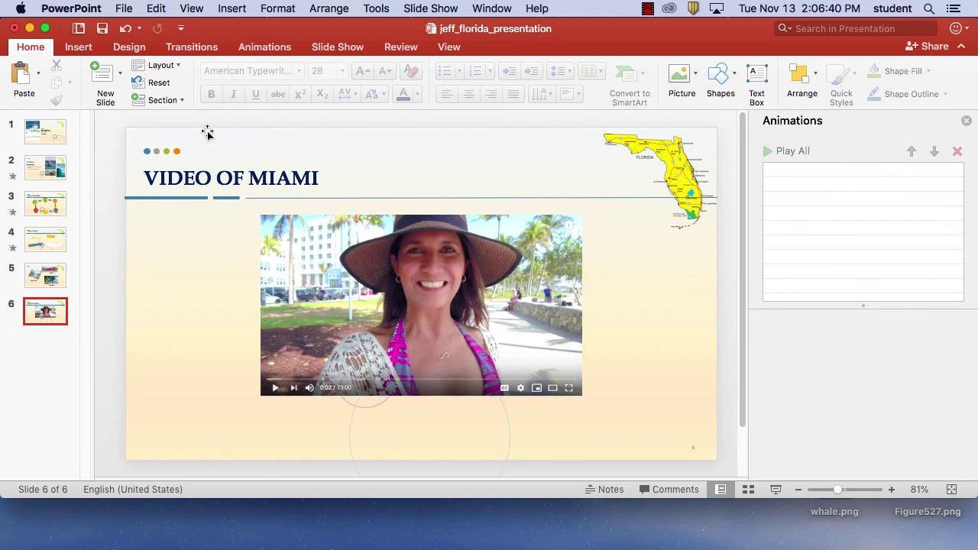
Add a text box reading "Play Video" and center it beneath the screenshot on slide 6.
click(80, 49)
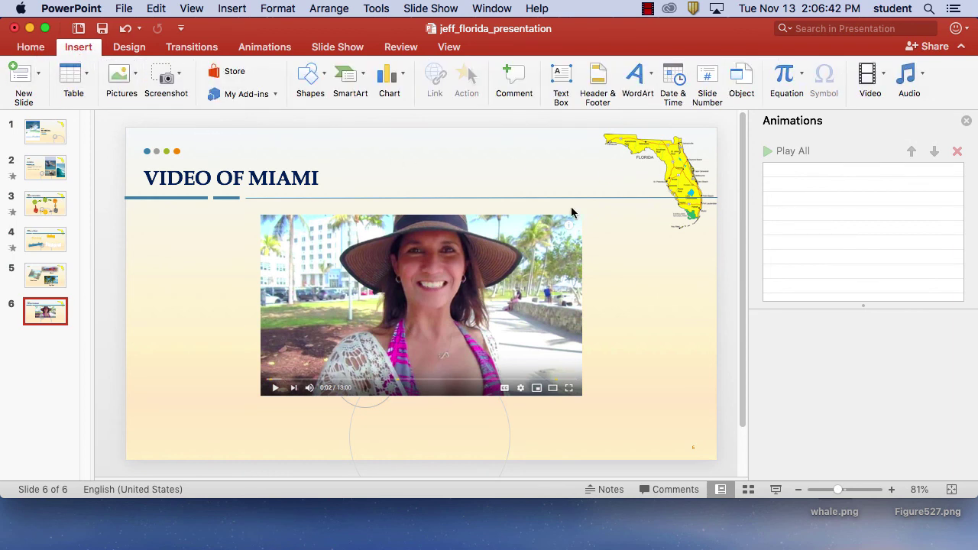
click(565, 80)
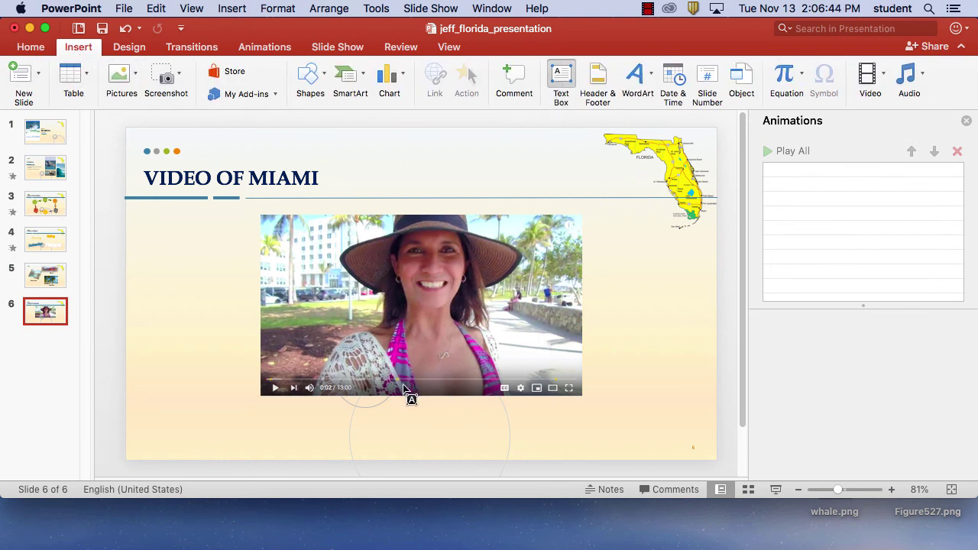
drag(347, 413, 513, 432)
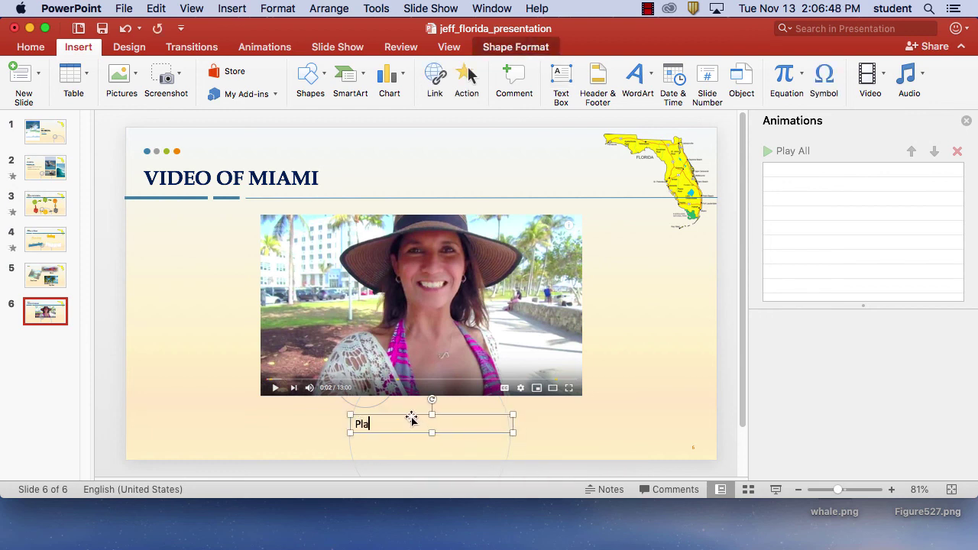
text(Play Video)
drag(416, 422, 478, 408)
click(633, 412)
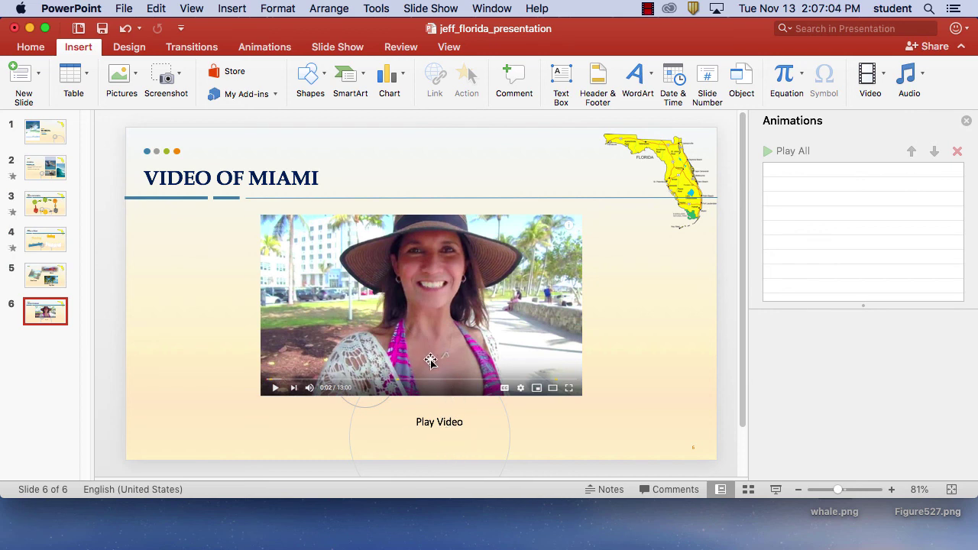
Change the caption below the screenshot on slide 6 to read "Click to Play Video".
click(423, 422)
click(415, 422)
text(Clic)
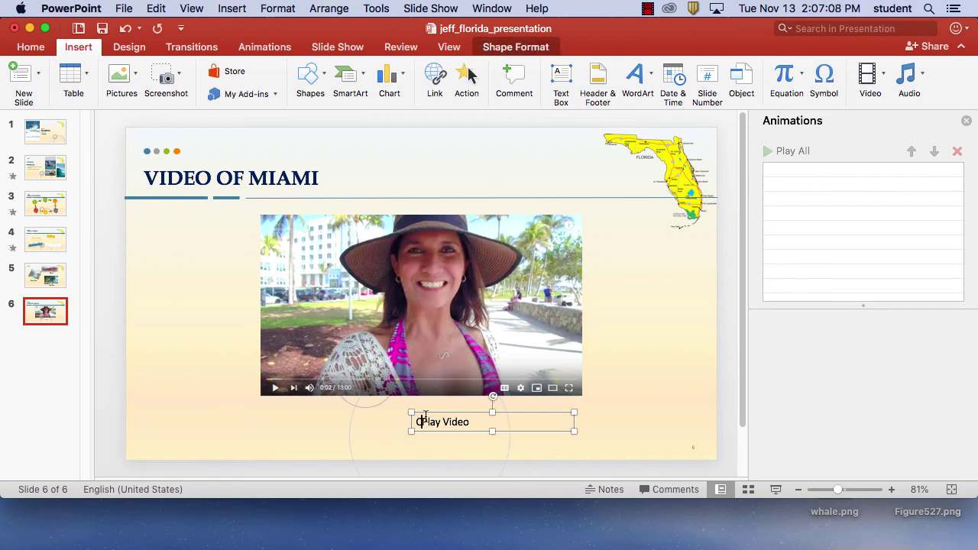
text(k to)
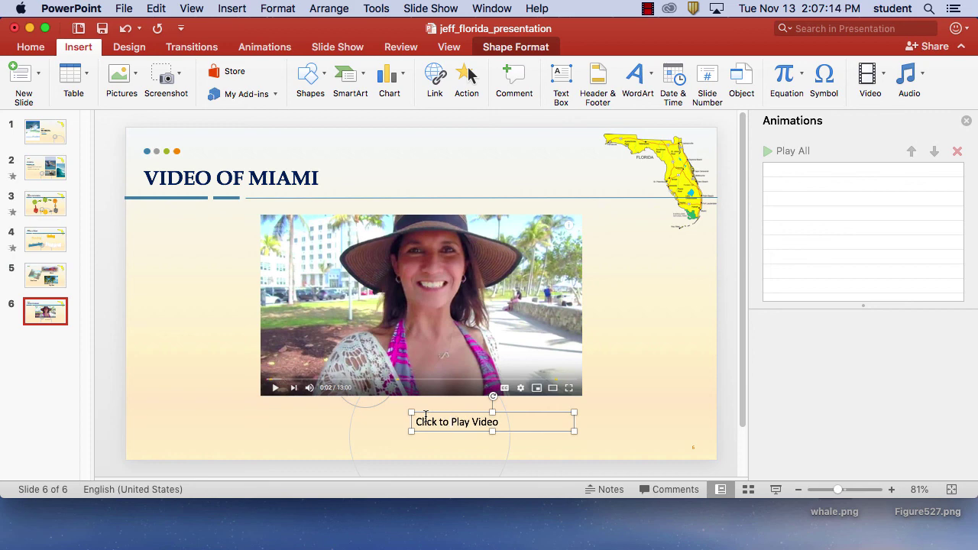
Switch to Firefox and copy the share link of the Miami Beach YouTube video, without a start time.
mouse_move(619, 541)
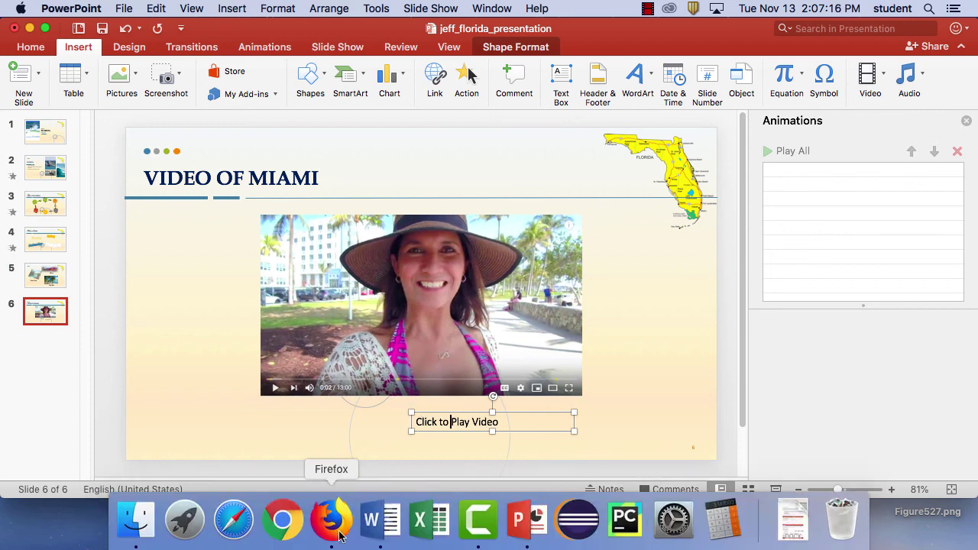
click(352, 540)
scroll(542, 500, down, 3)
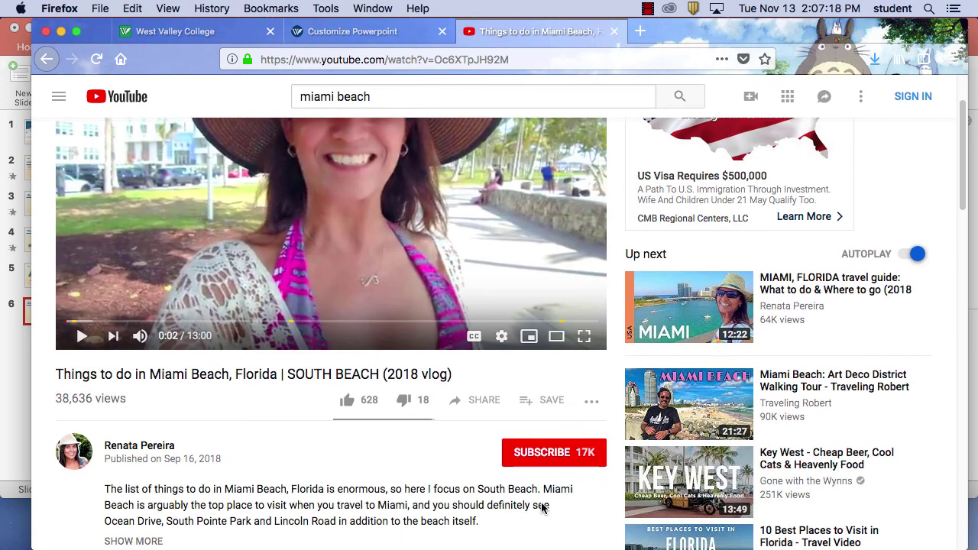
scroll(541, 504, down, 3)
click(479, 324)
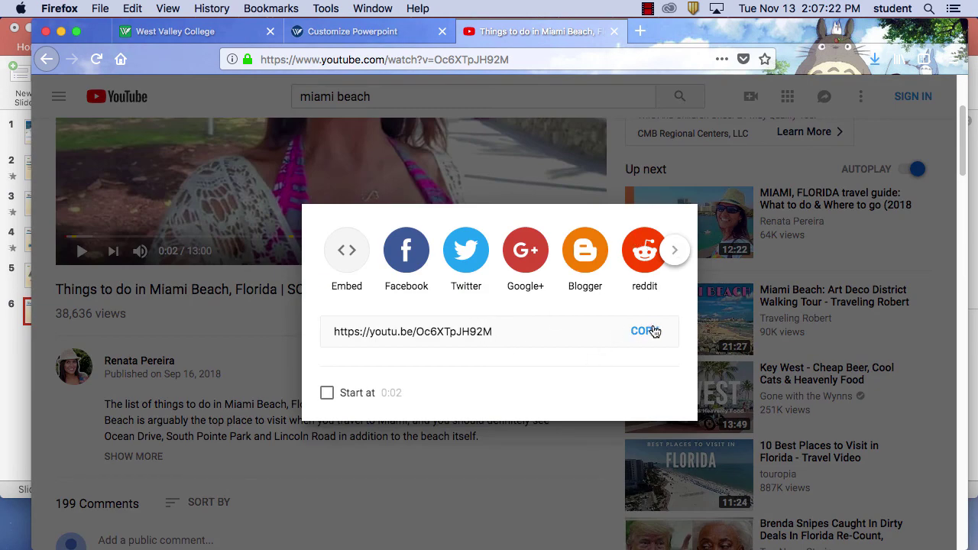
click(647, 334)
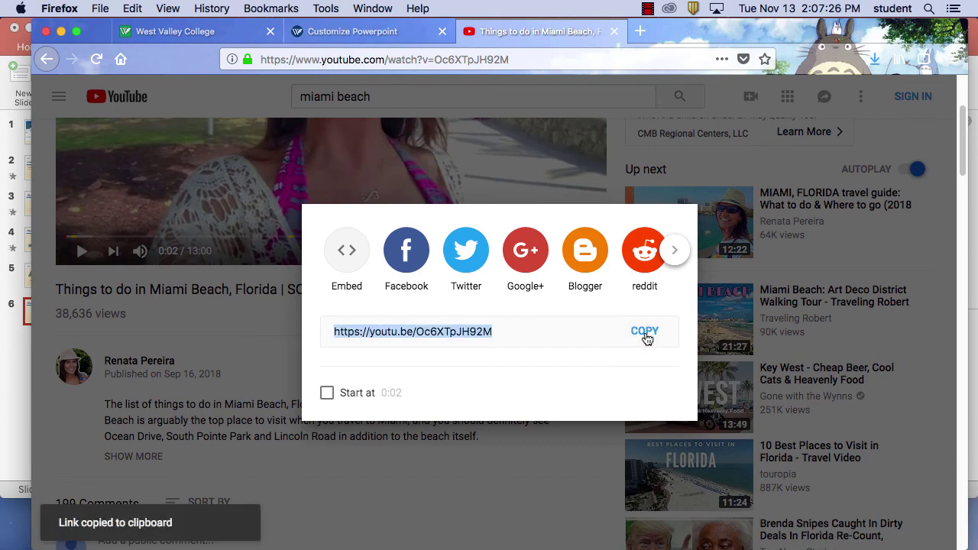
key(Escape)
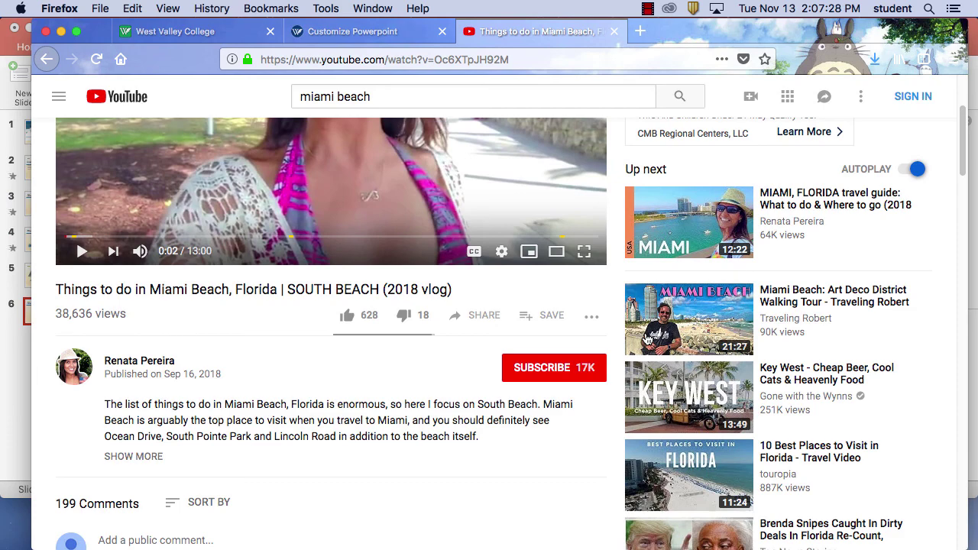
click(473, 316)
click(648, 332)
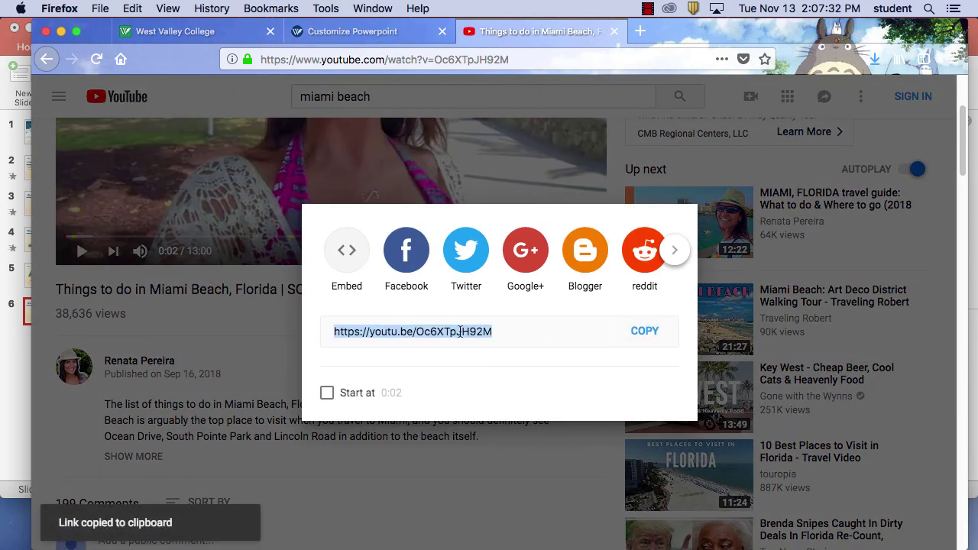
Switch back to PowerPoint and move the "Click to Play Video" caption so it is centered under the screenshot.
mouse_move(458, 544)
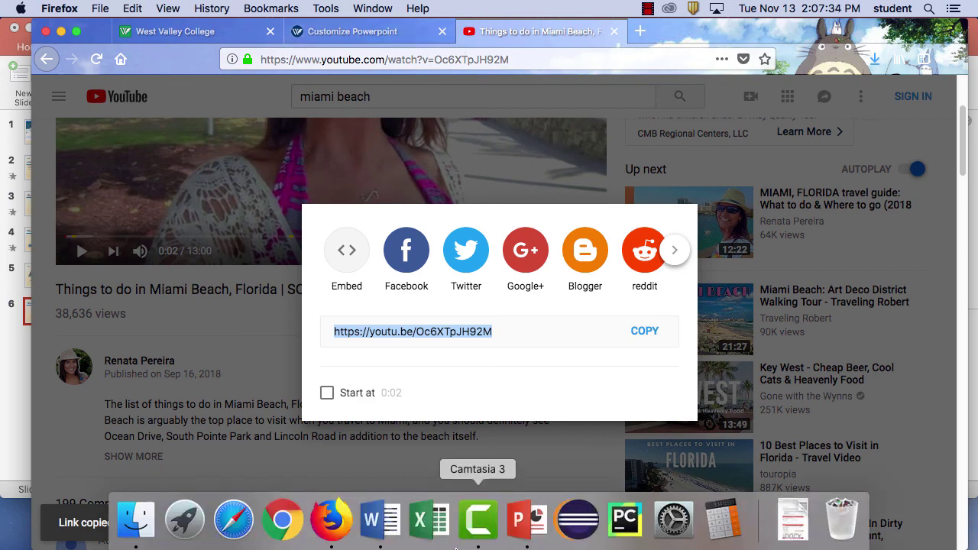
click(526, 519)
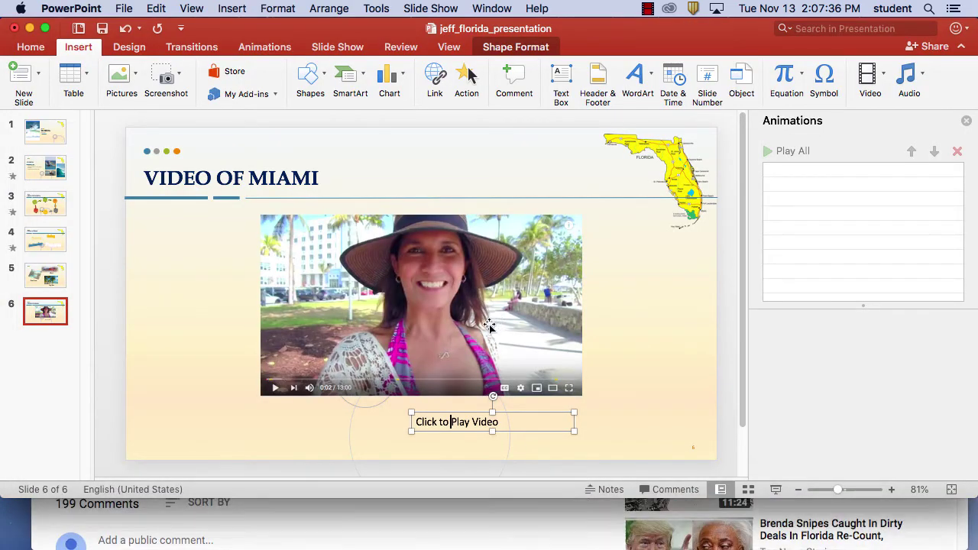
click(466, 425)
drag(464, 419, 431, 411)
click(445, 319)
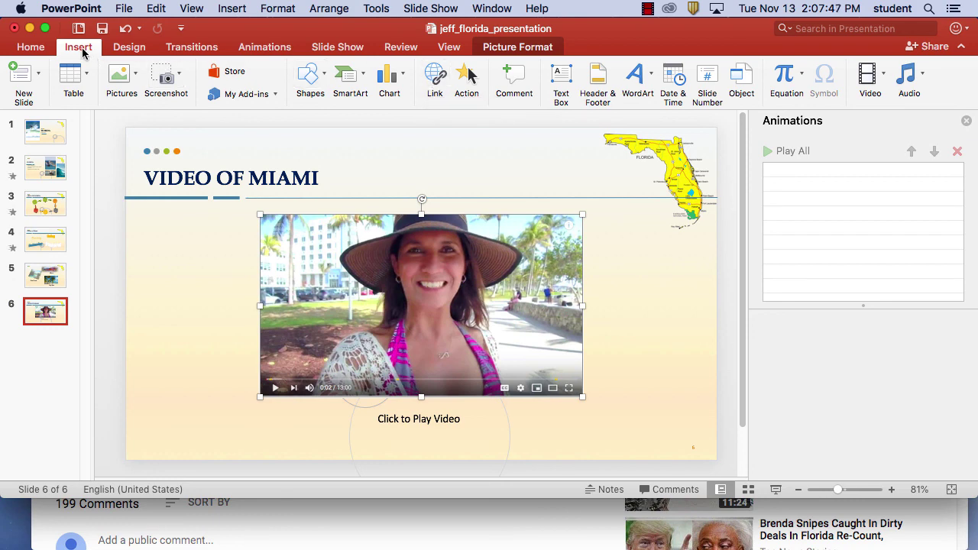
click(434, 79)
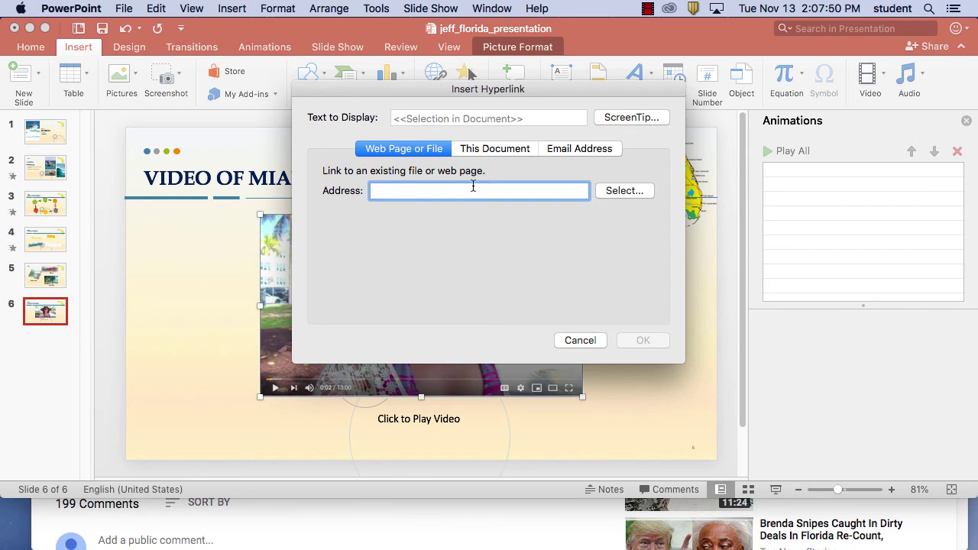
key(super+v)
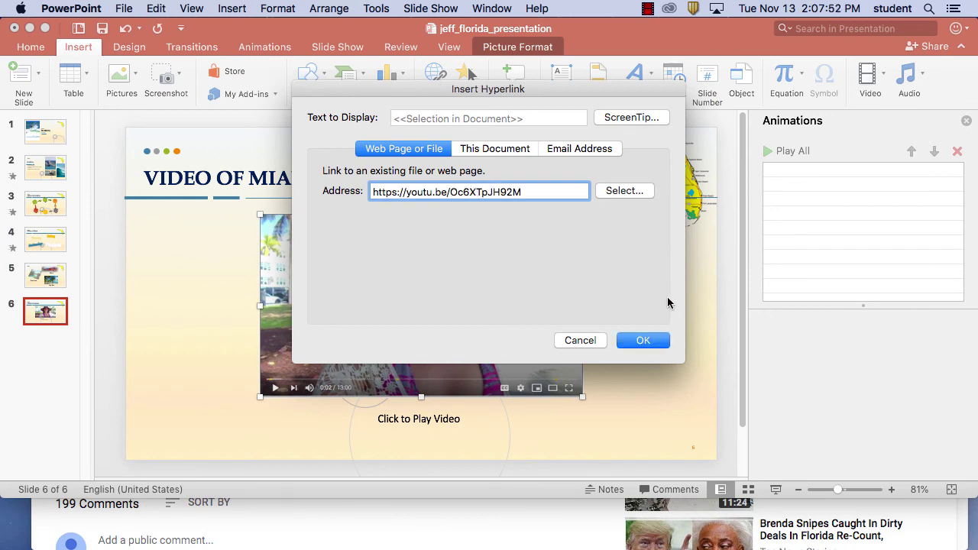
click(658, 341)
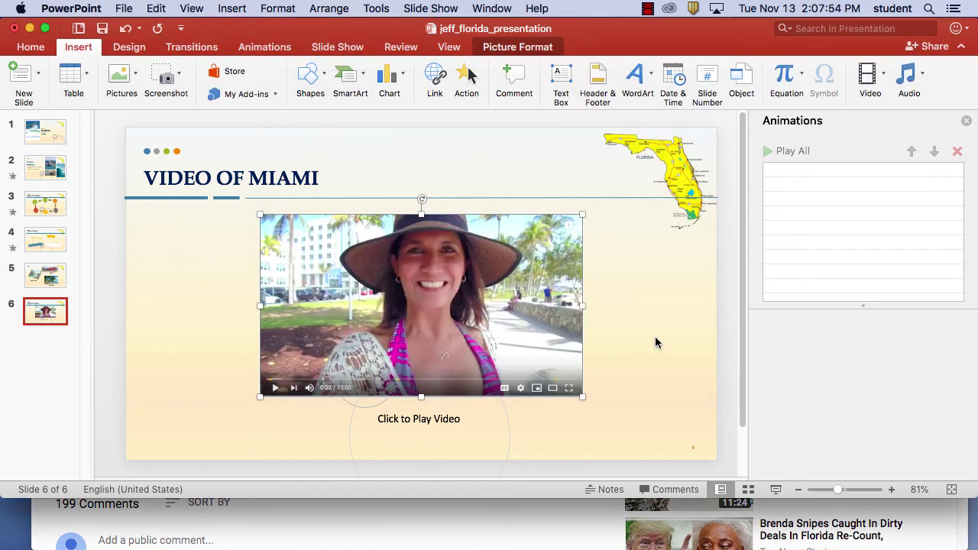
click(454, 421)
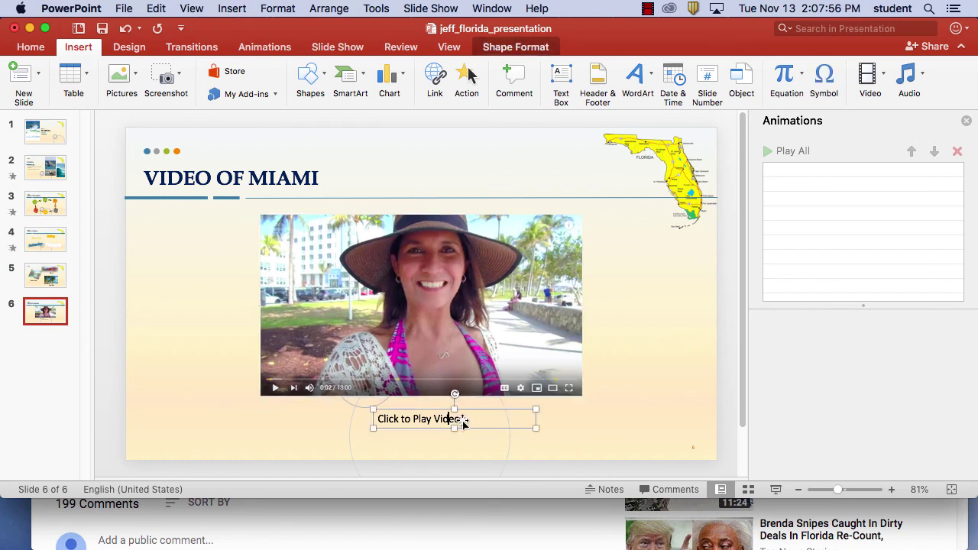
mouse_move(463, 420)
mouse_down()
mouse_move(456, 417)
mouse_move(485, 420)
mouse_move(477, 422)
mouse_up()
click(475, 421)
drag(392, 421, 484, 424)
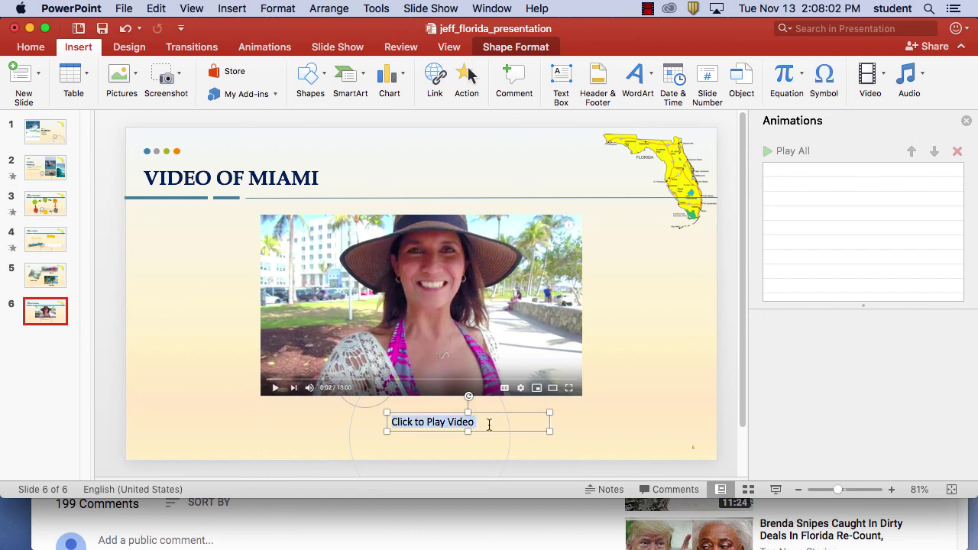
click(434, 74)
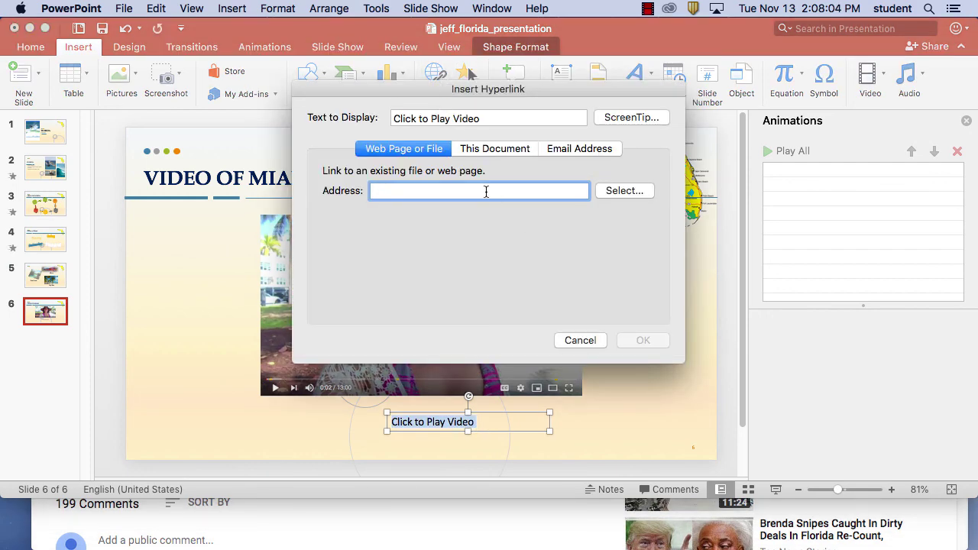
key(cmd+v)
click(640, 340)
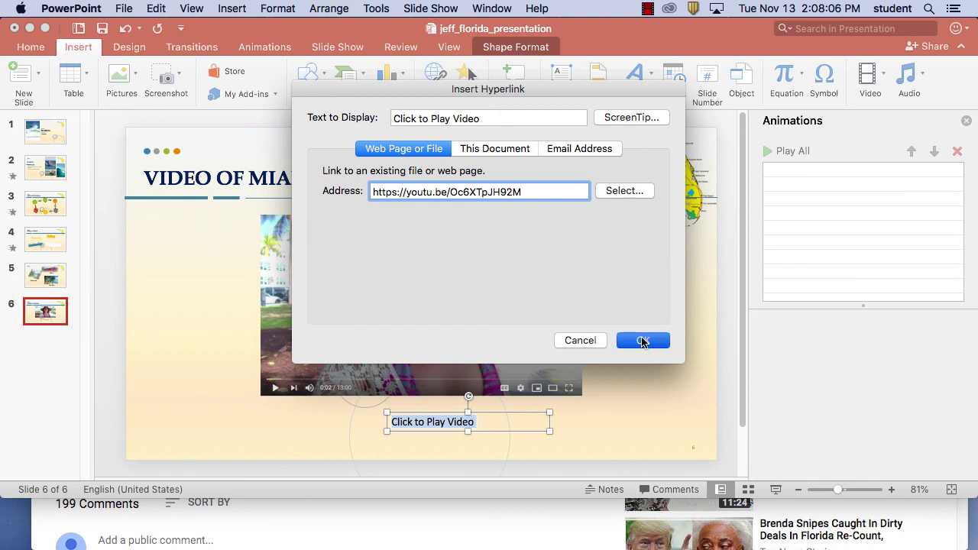
click(616, 443)
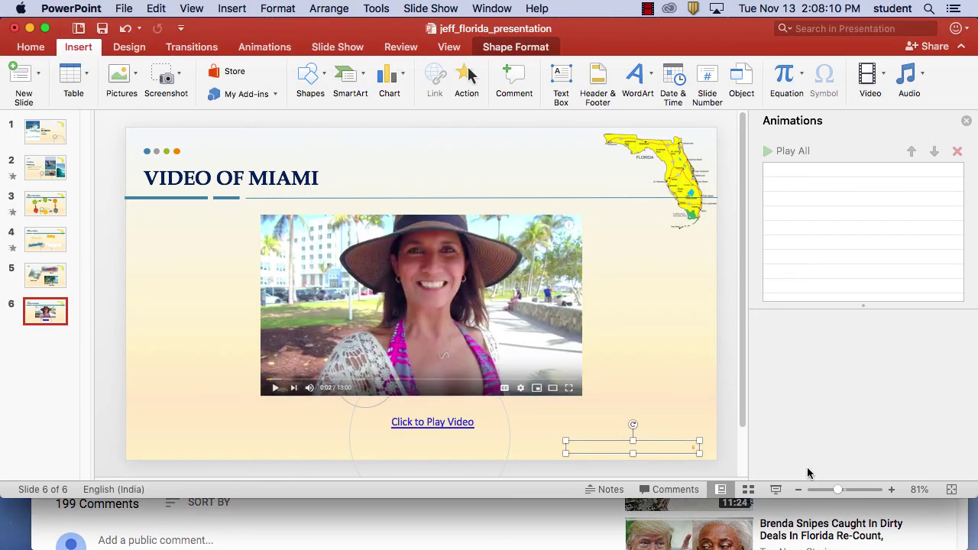
click(726, 386)
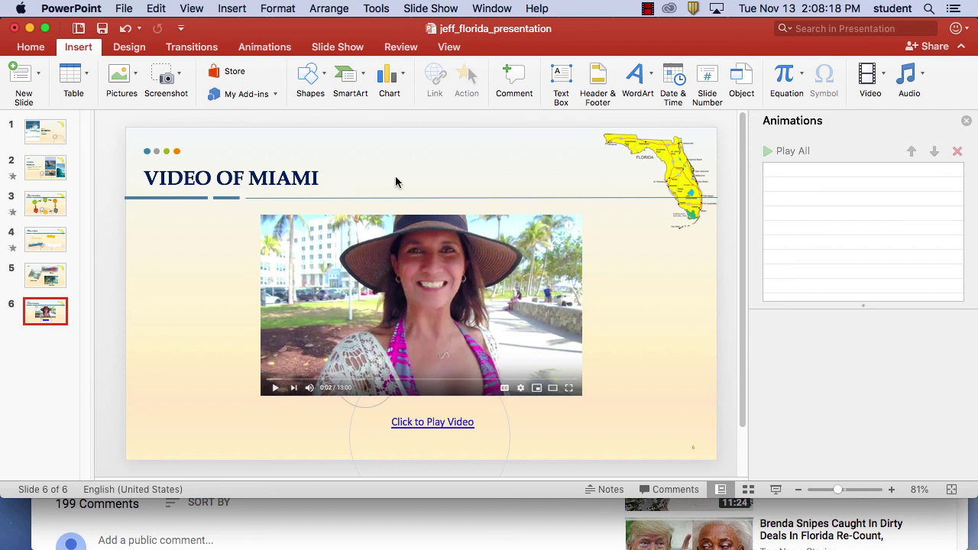
Save the Florida presentation under its existing name.
click(349, 49)
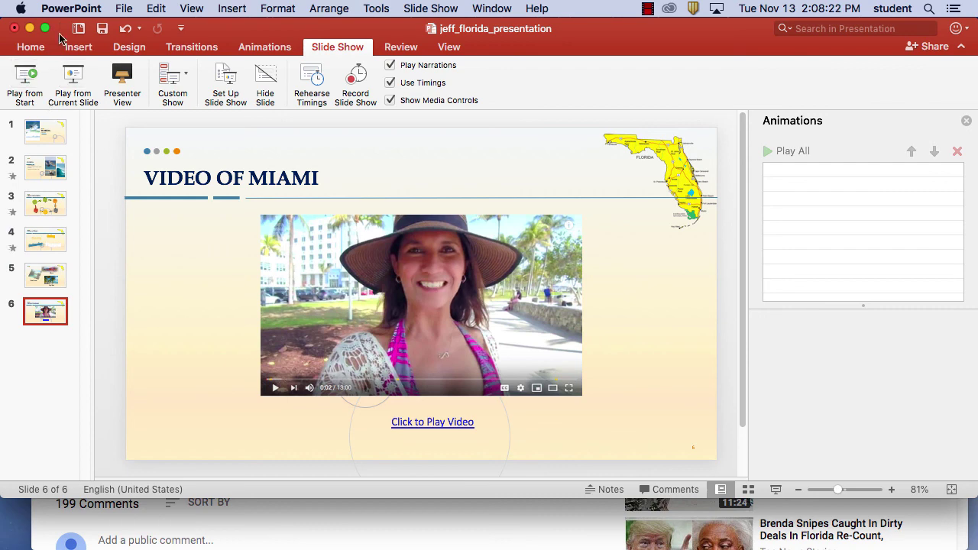
click(124, 8)
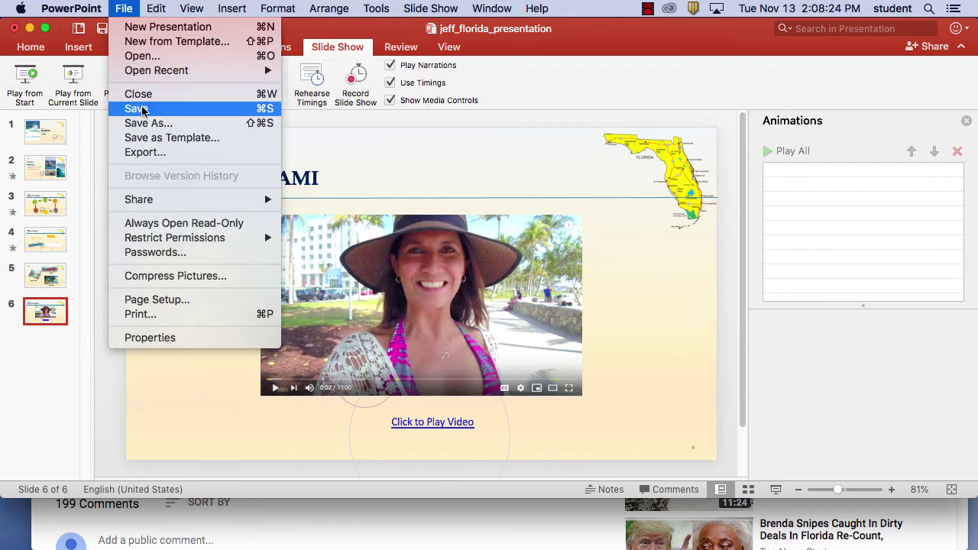
click(142, 109)
Play the slide show from the first slide and advance through every animation to the Video of Miami slide.
click(35, 76)
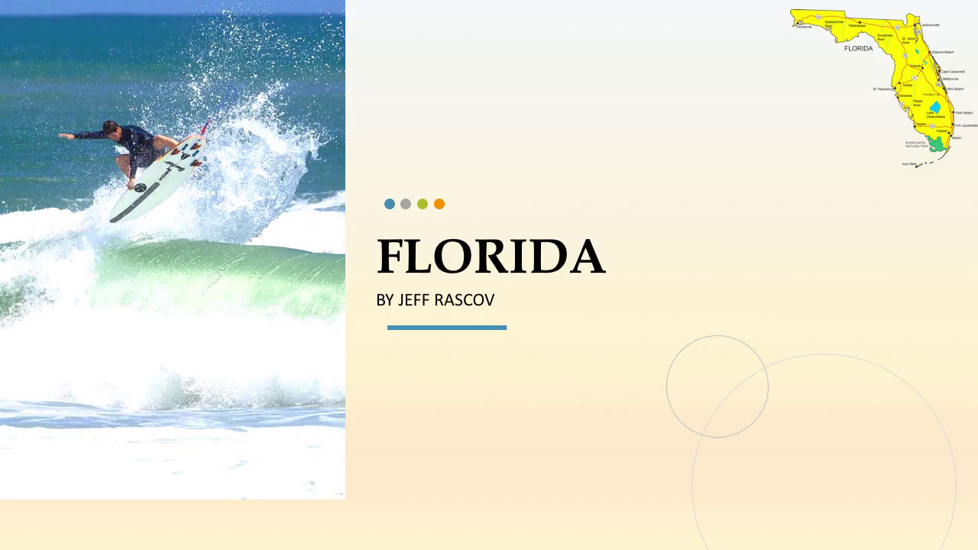
key(Right)
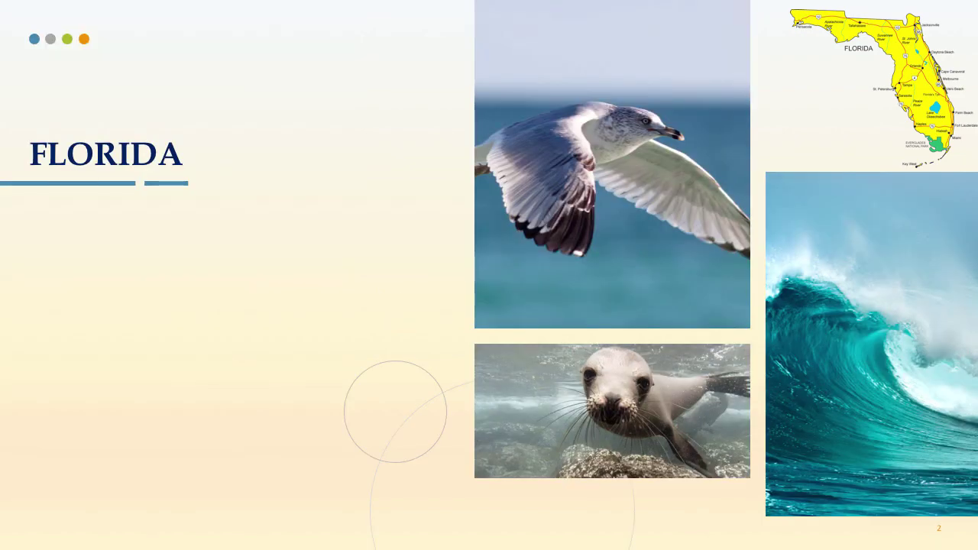
key(Right)
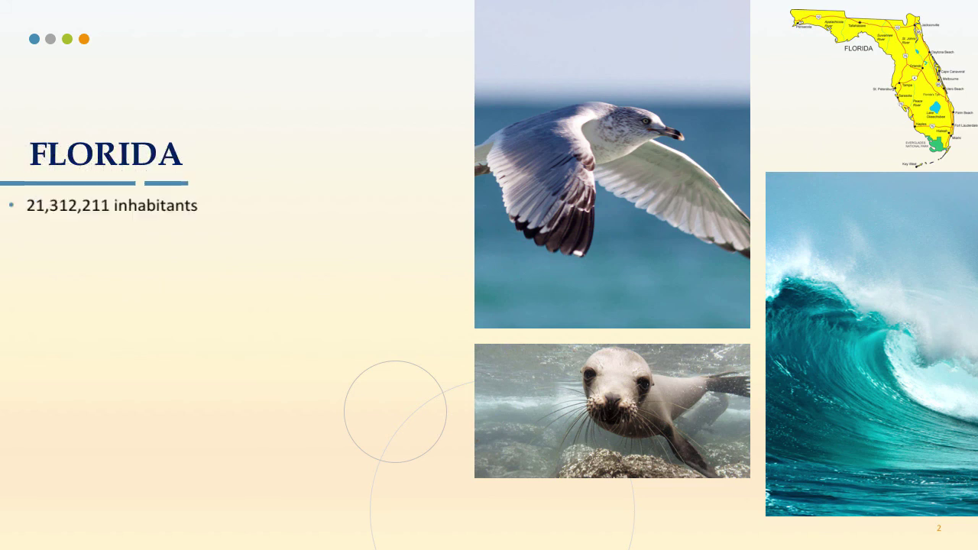
key(Right)
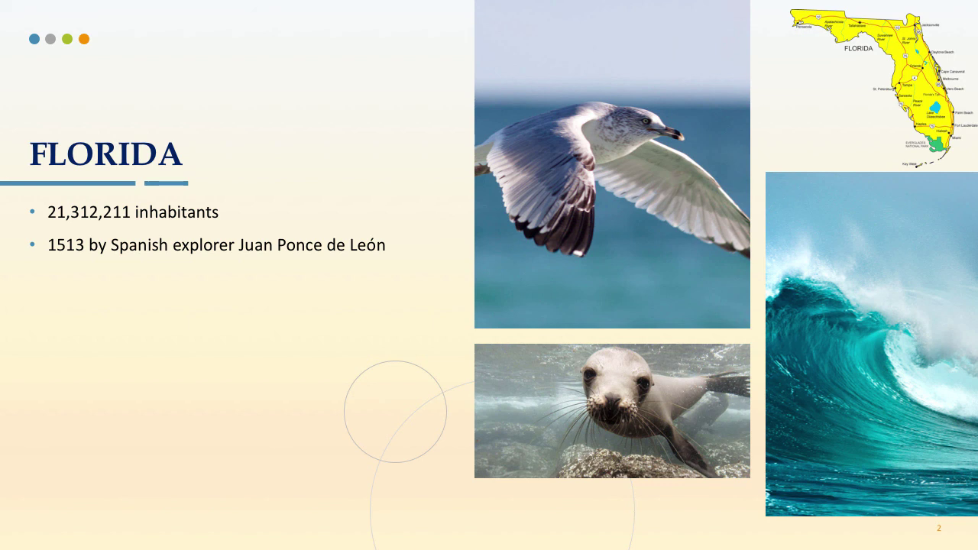
key(Right)
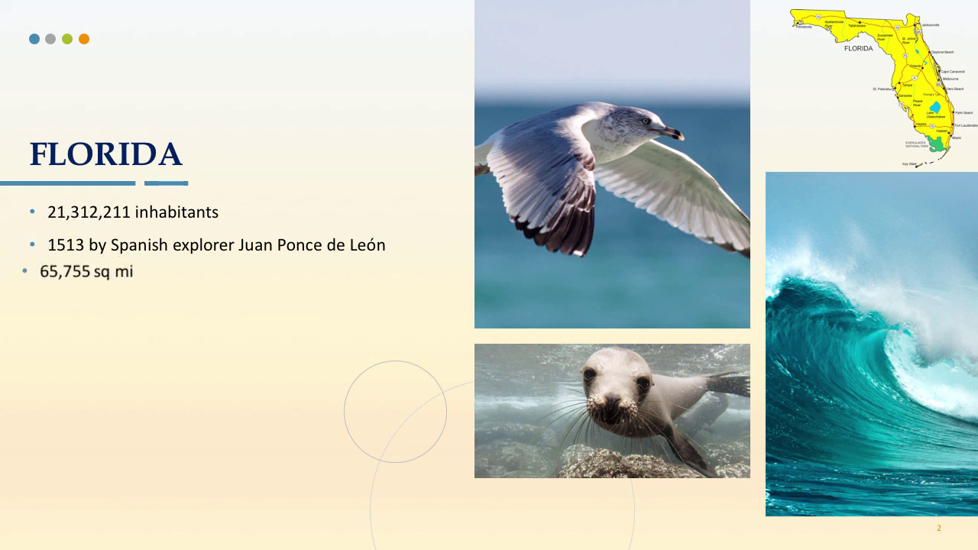
key(Right)
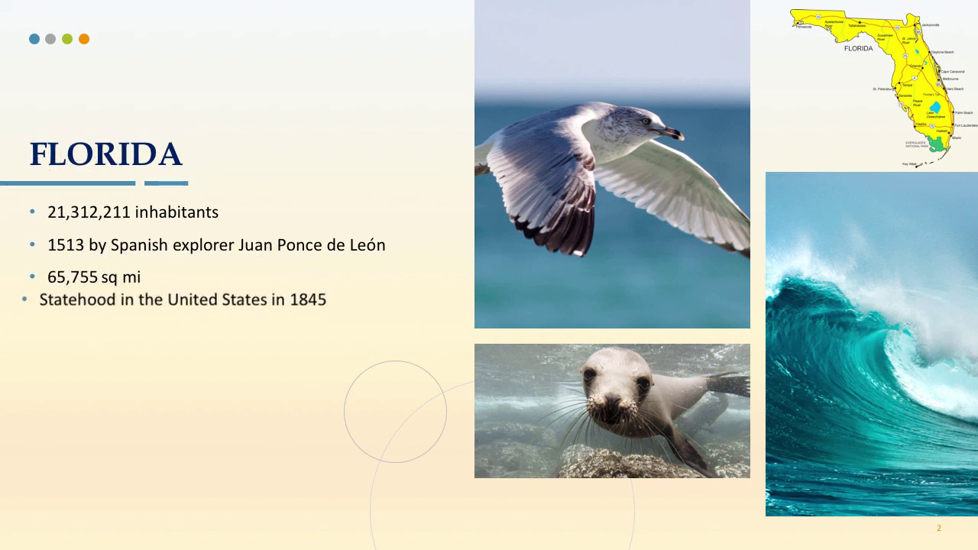
key(Right)
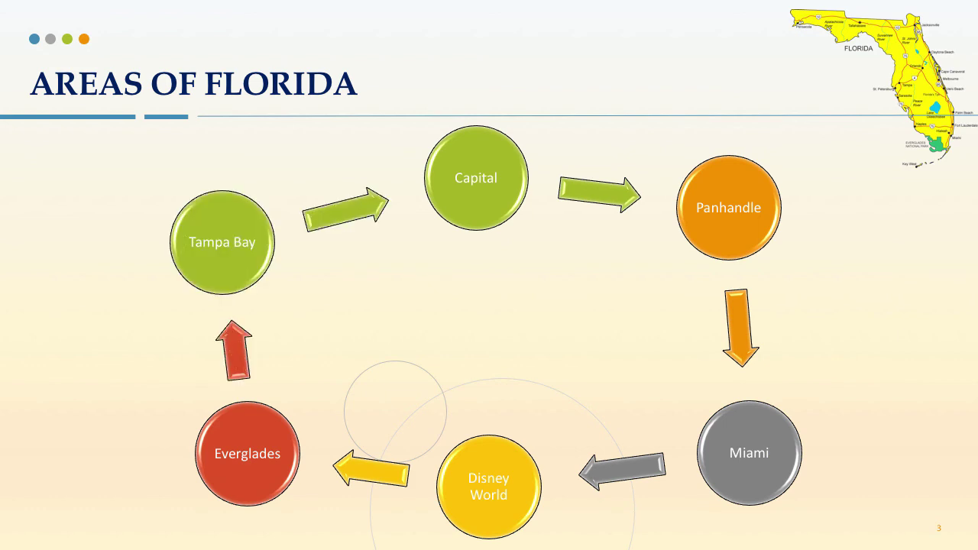
key(Right)
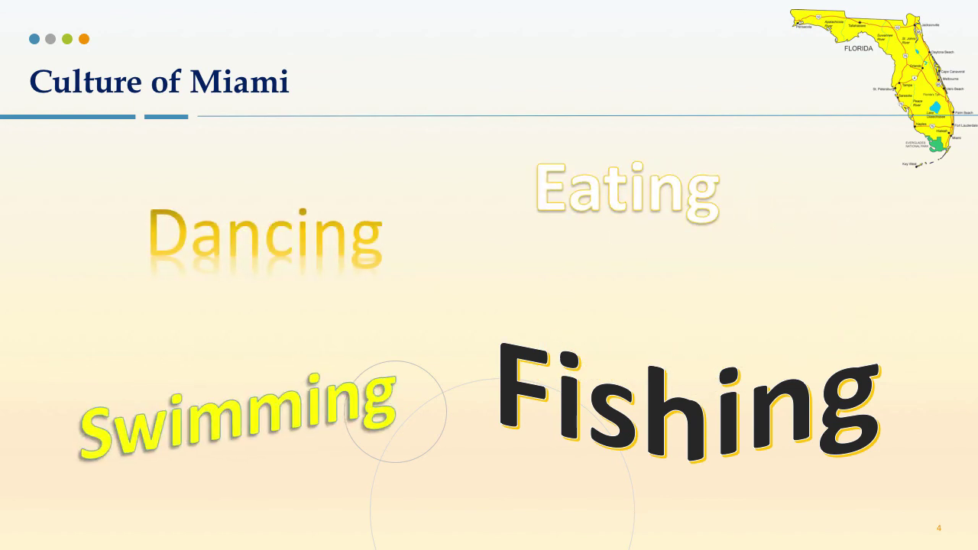
key(Right)
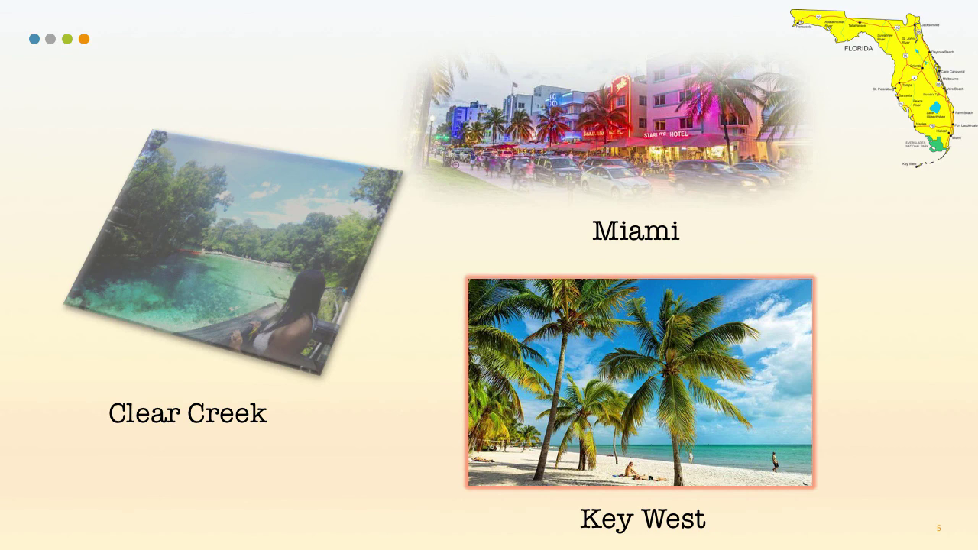
key(Right)
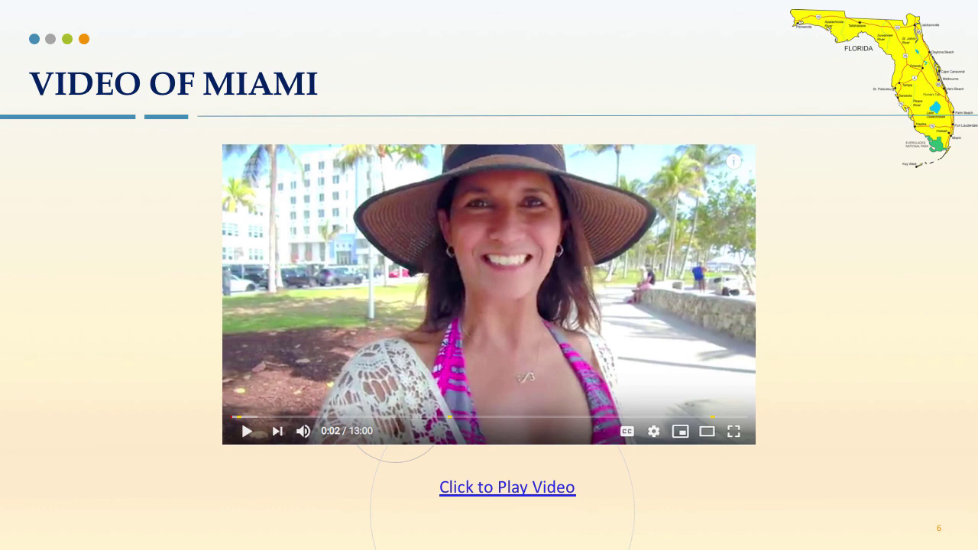
Test the screenshot's hyperlink in the running slide show and pause the video that opens in Safari.
click(507, 300)
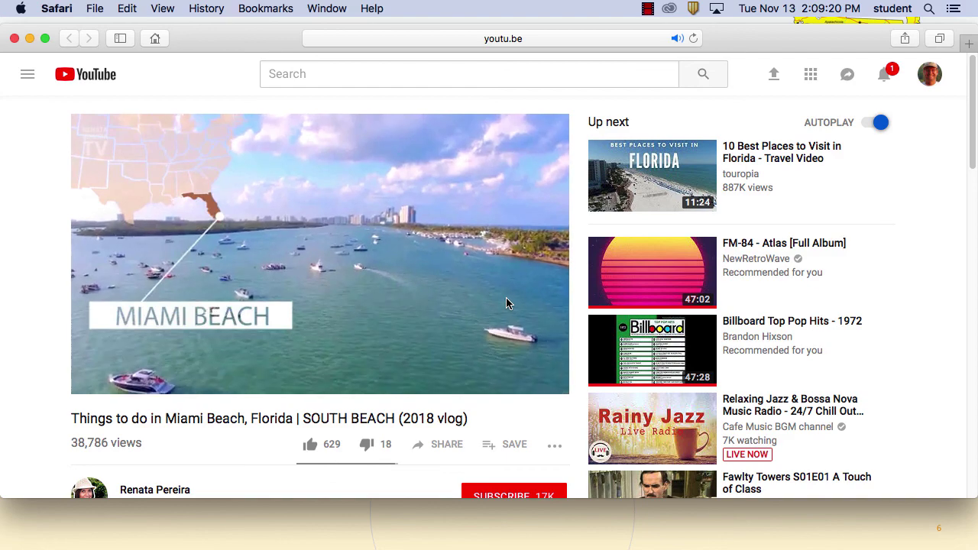
click(99, 382)
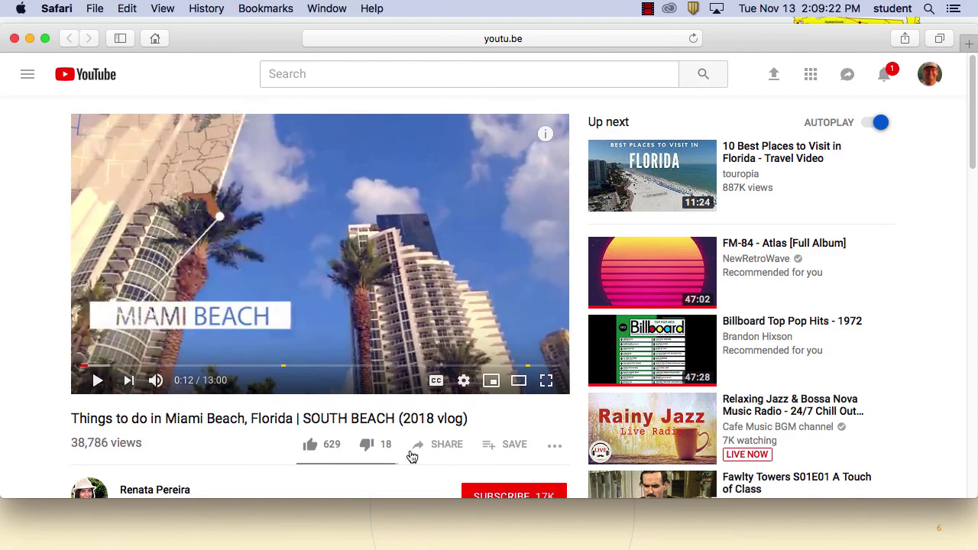
Show the video's share link with a start time of 0:12, and close the sharing options without copying it.
click(447, 443)
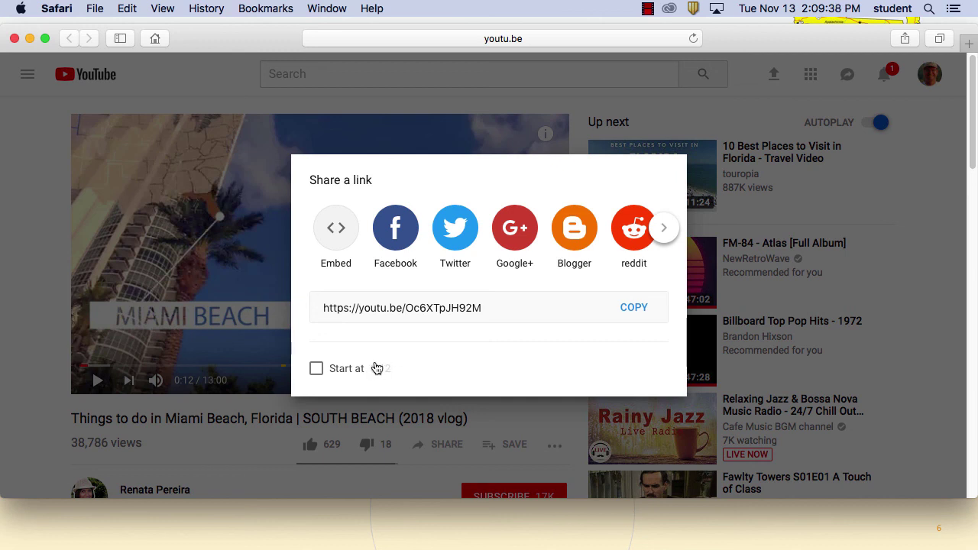
click(316, 369)
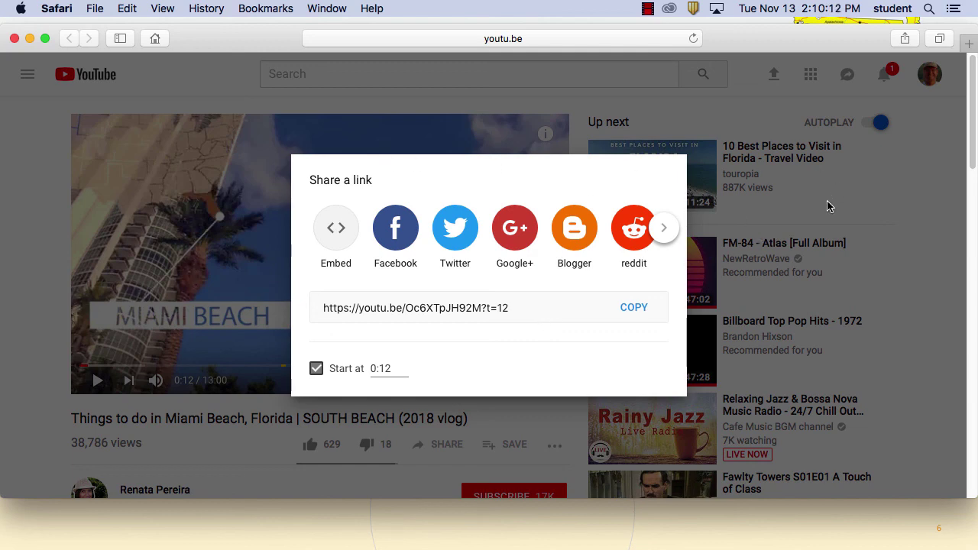
click(879, 215)
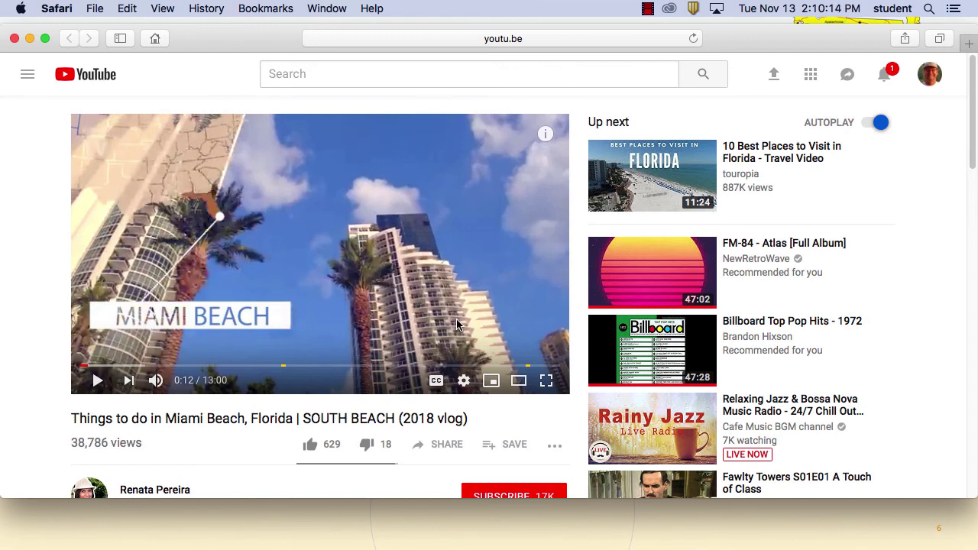